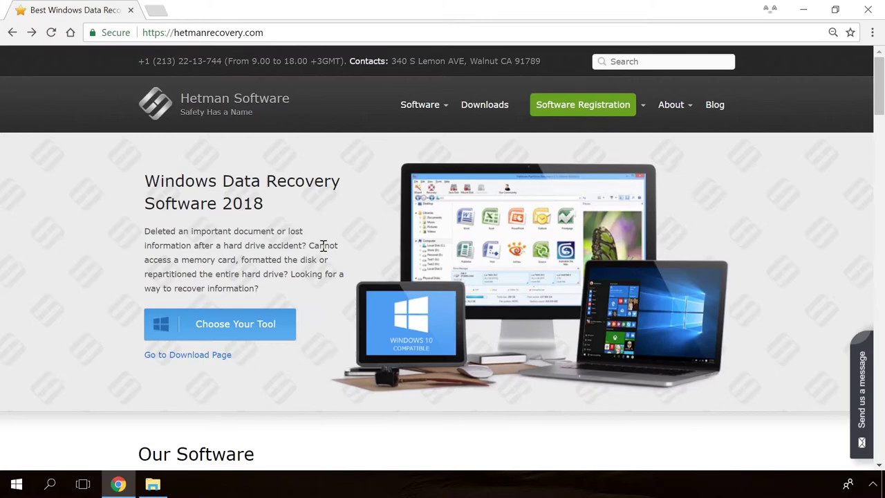
Open the Partition Recovery 2.8 page on hetmanrecovery.com and download its free installer.
scroll(323, 245, "down", 2)
scroll(323, 246, "down", 5)
scroll(323, 247, "down", 4)
scroll(323, 248, "down", 5)
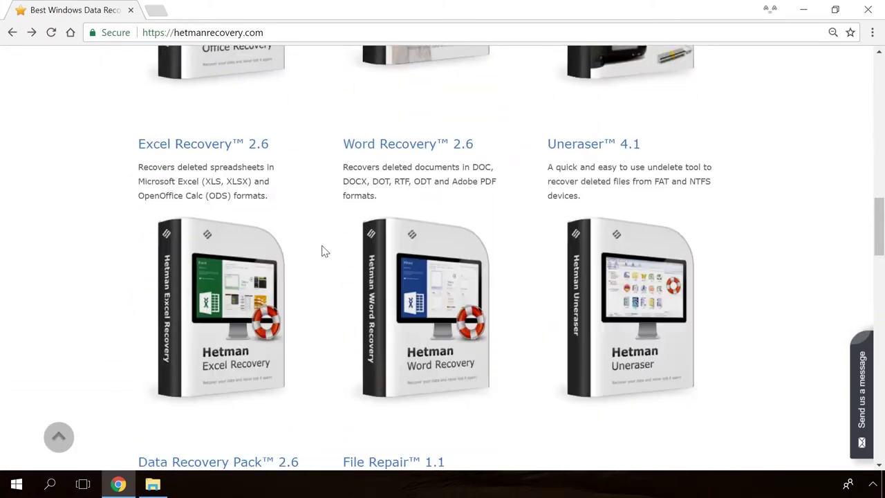
scroll(324, 249, "down", 4)
scroll(323, 251, "up", 9)
scroll(323, 251, "up", 3)
scroll(323, 251, "up", 3)
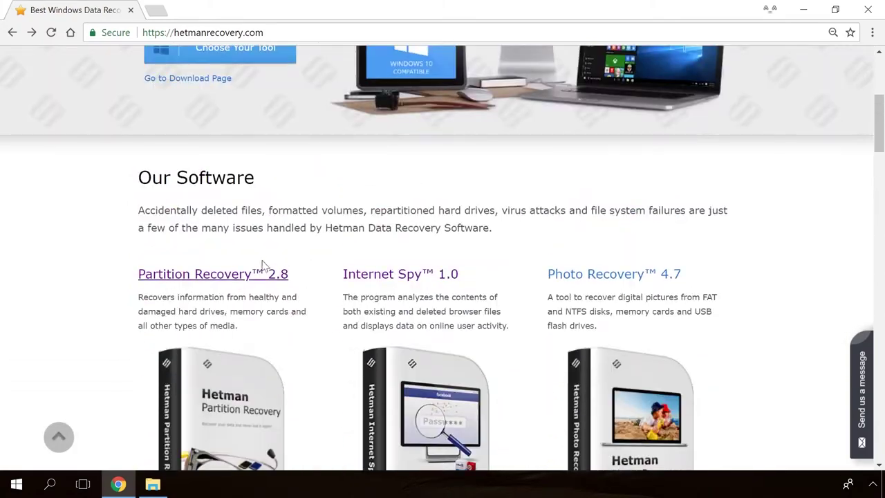
left_click(243, 275)
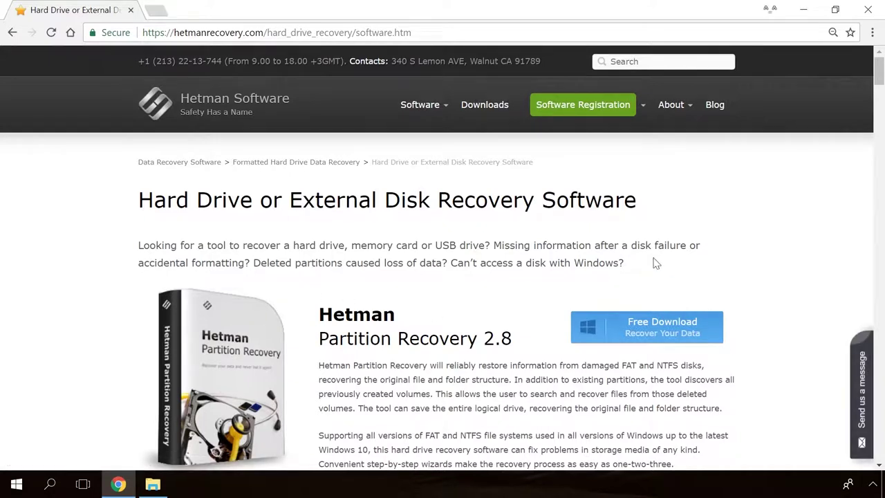
left_click(637, 330)
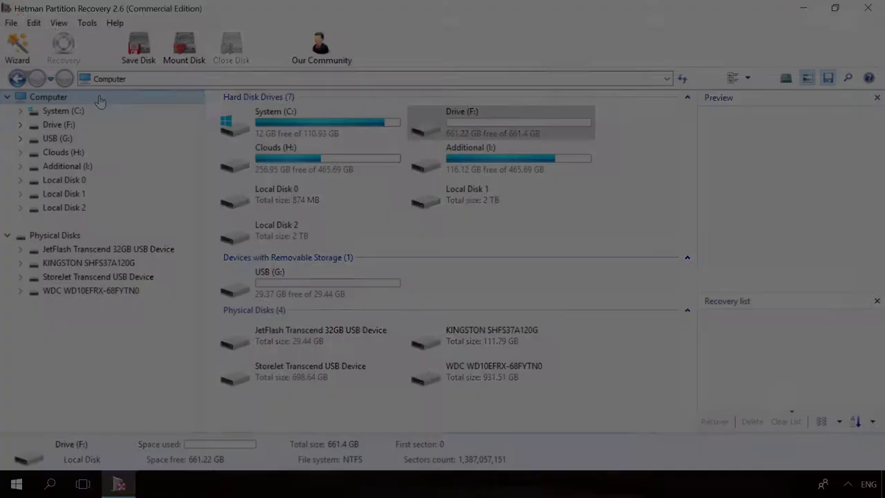
Analyse Drive (F:) with the File Recovery Wizard to list its deleted files.
left_click(73, 127)
double_click(72, 127)
left_click(553, 377)
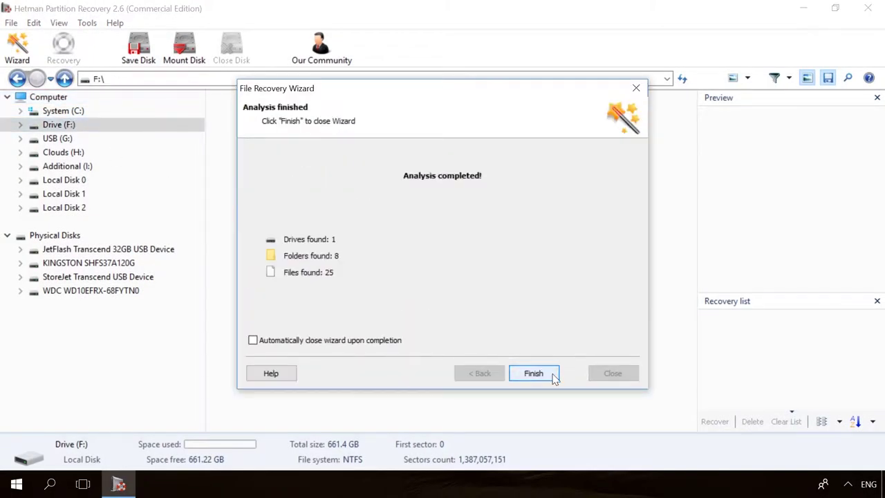
left_click(533, 373)
Preview the found files and recover the deleted video 856071704.mp4 to the hard disk.
left_click(558, 121)
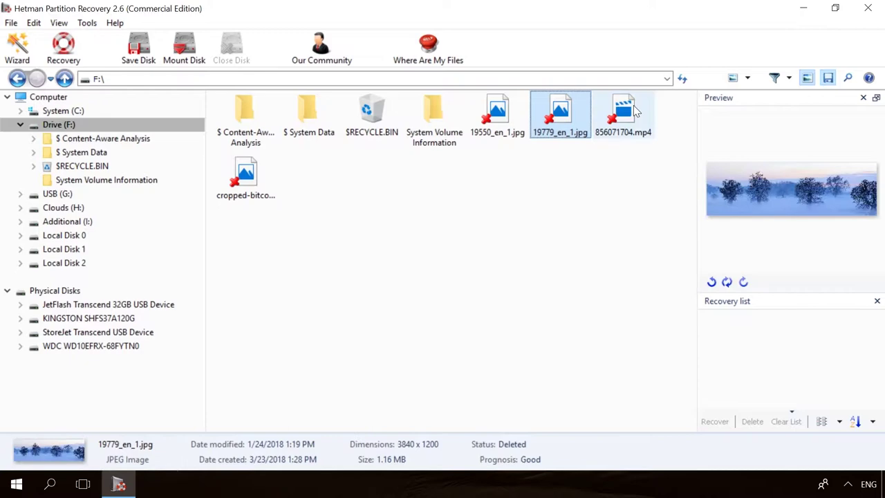
left_click(624, 114)
key("ctrl+r")
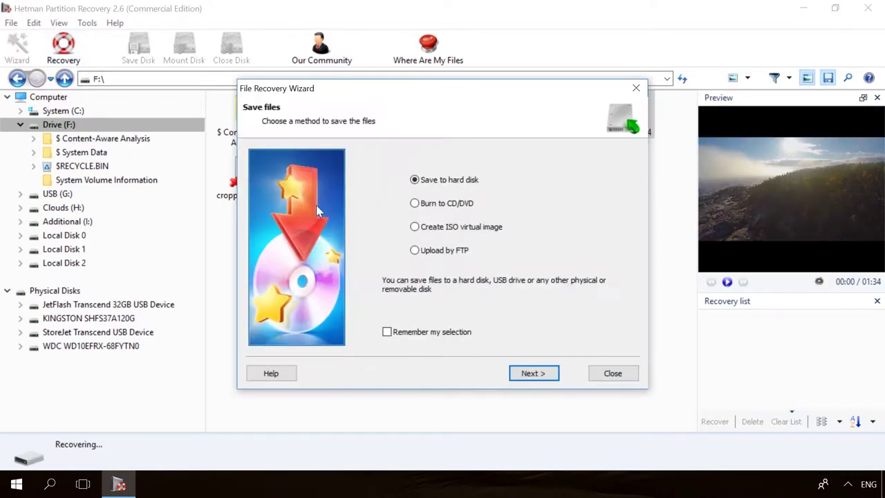
left_click(526, 373)
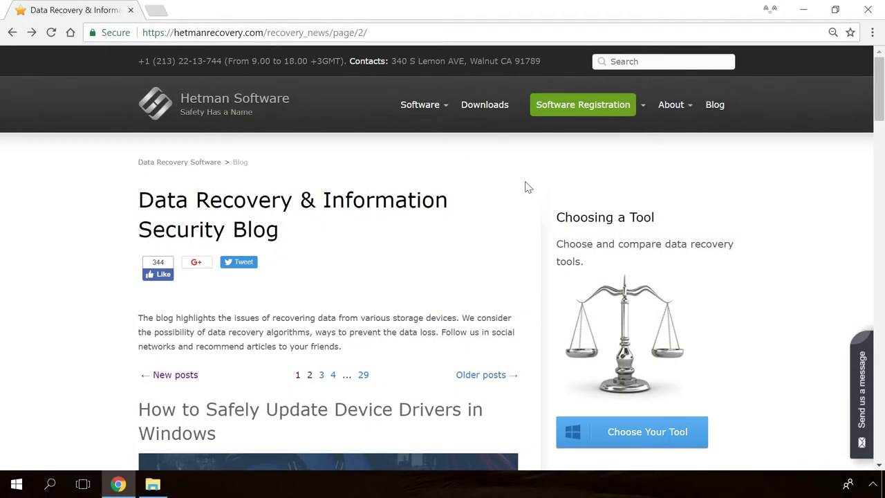
Find and open the blog article on the 'Windows Detected a Hard Disk Problem' error.
scroll(525, 187, "down", 4)
scroll(525, 187, "down", 5)
scroll(525, 187, "down", 5)
scroll(525, 187, "down", 5)
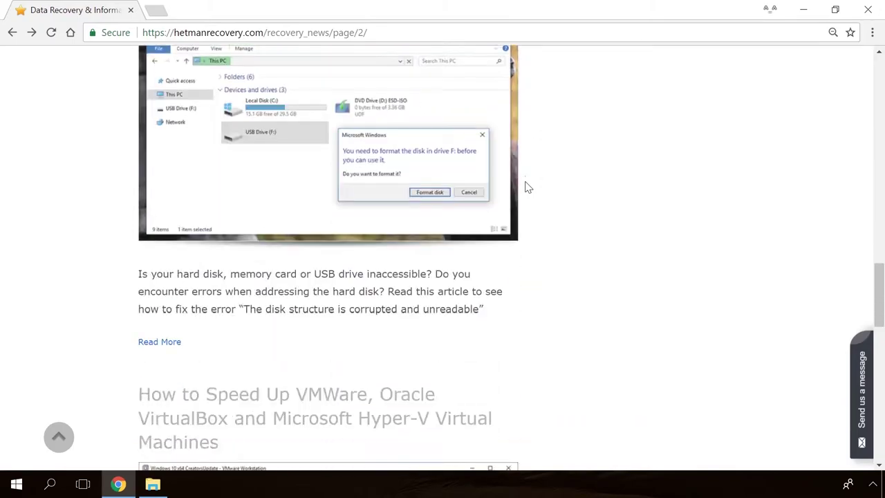
scroll(525, 186, "down", 3)
scroll(525, 187, "down", 3)
scroll(525, 187, "up", 5)
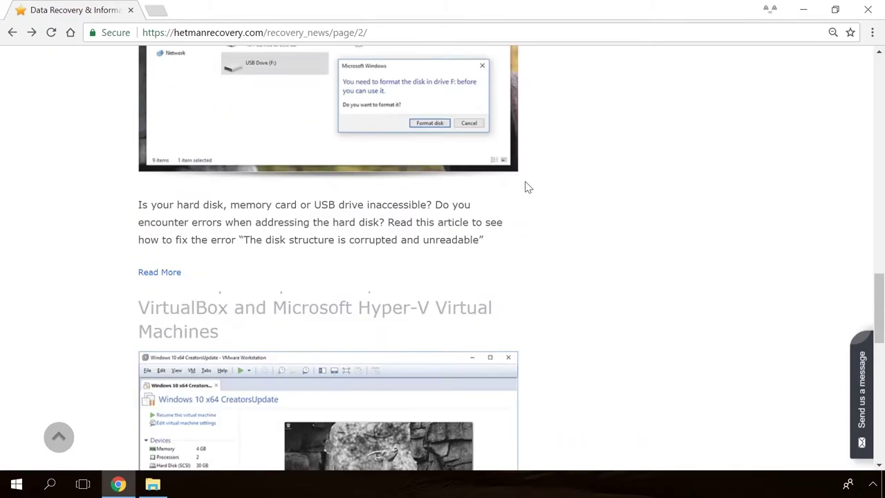
scroll(526, 187, "up", 5)
scroll(466, 200, "up", 4)
left_click(336, 251)
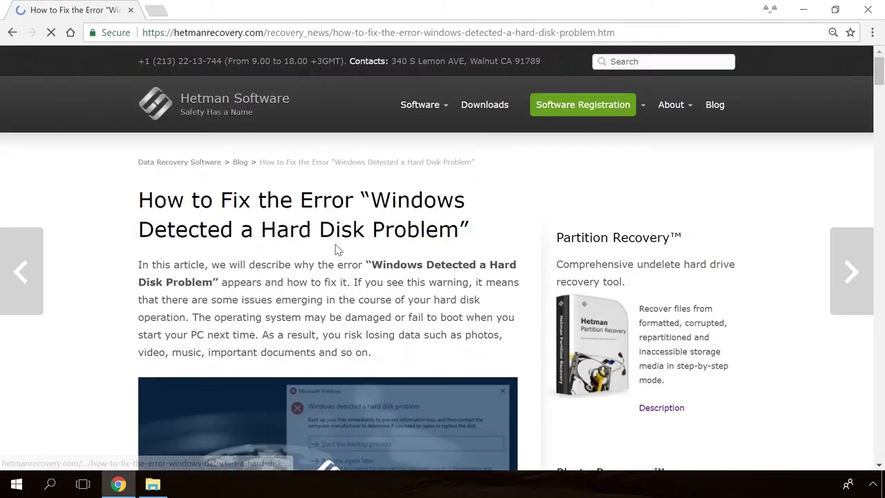
Scroll to the article's Command Prompt section and open the 'Send us a message' form.
scroll(529, 300, "down", 2)
scroll(529, 300, "down", 5)
scroll(528, 301, "down", 6)
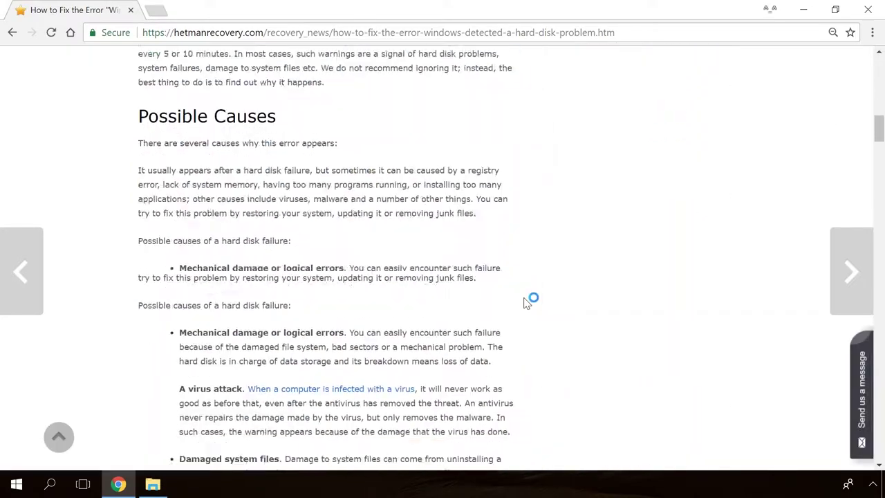
scroll(528, 300, "down", 6)
scroll(530, 297, "down", 7)
scroll(529, 300, "down", 4)
scroll(526, 302, "up", 3)
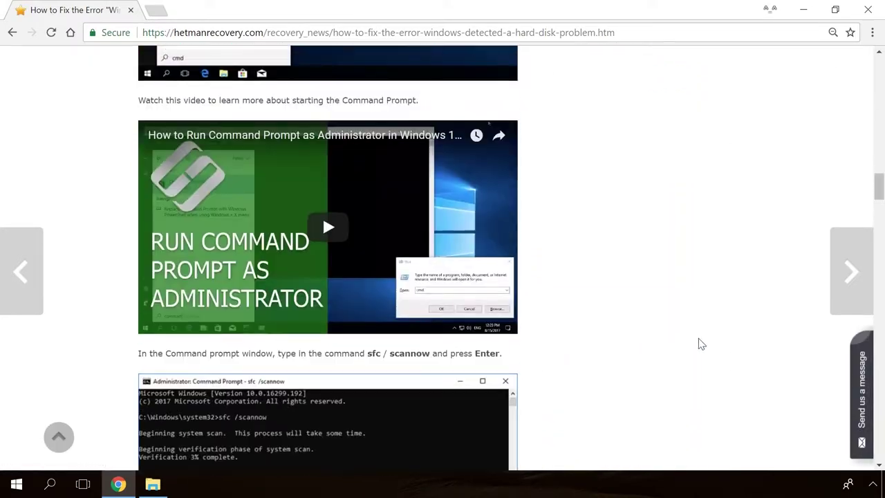
left_click(866, 373)
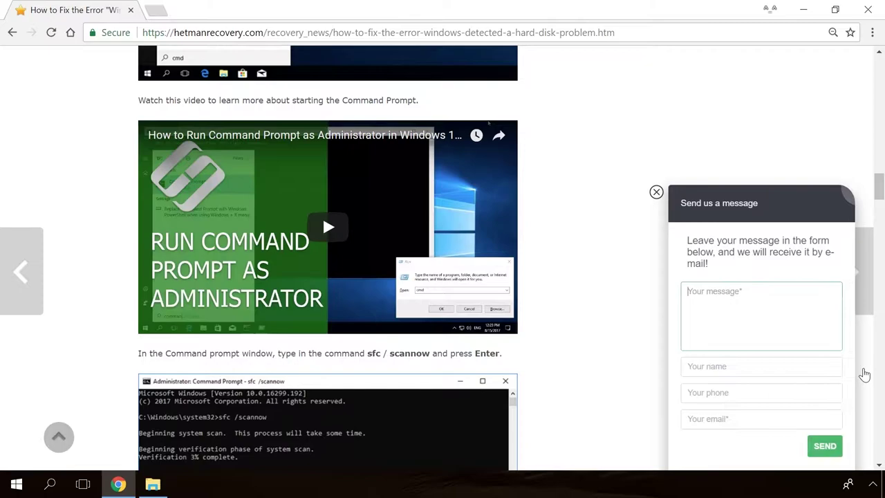
Enter the text 'Hello' while leaving Chrome for the empty desktop.
type("Hello")
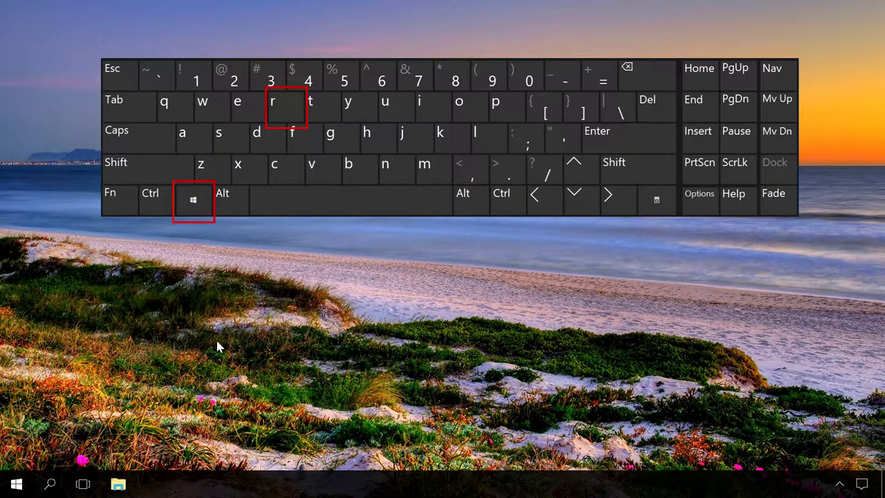
Run 'shutdown -s -t 7200' from the Run dialog for a two-hour shutdown.
key("super+r")
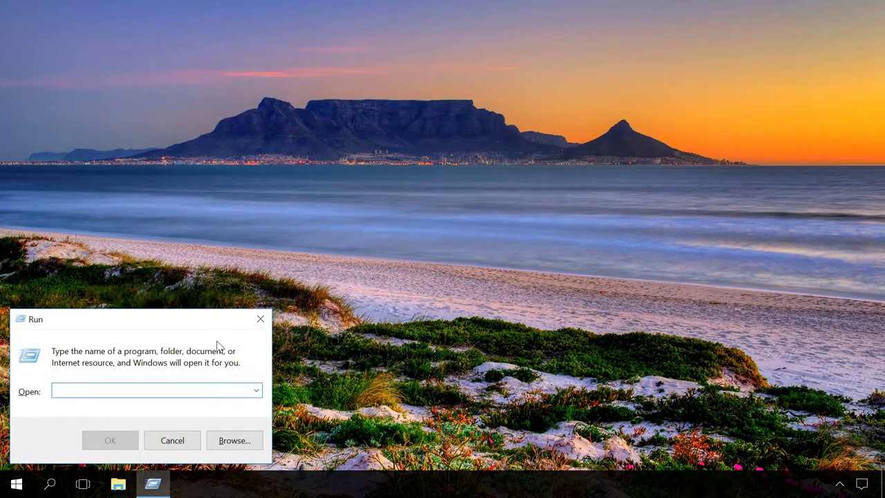
type("shutdown -s -t 7200")
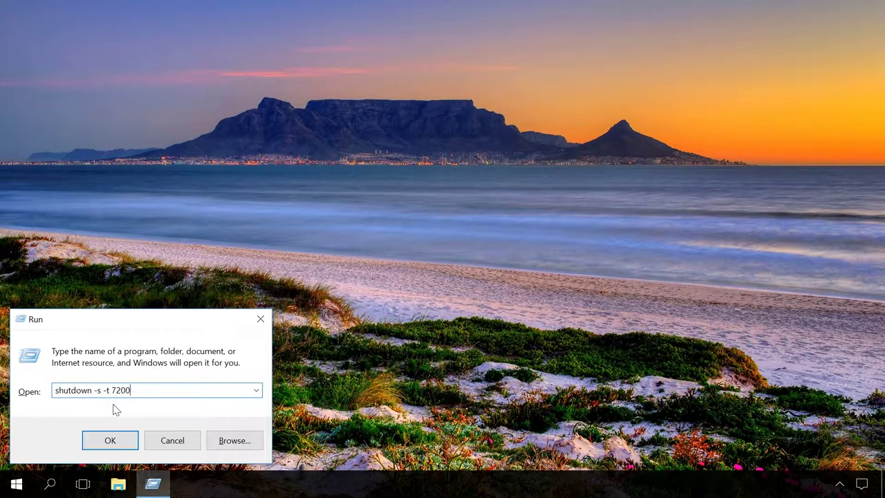
left_click(108, 444)
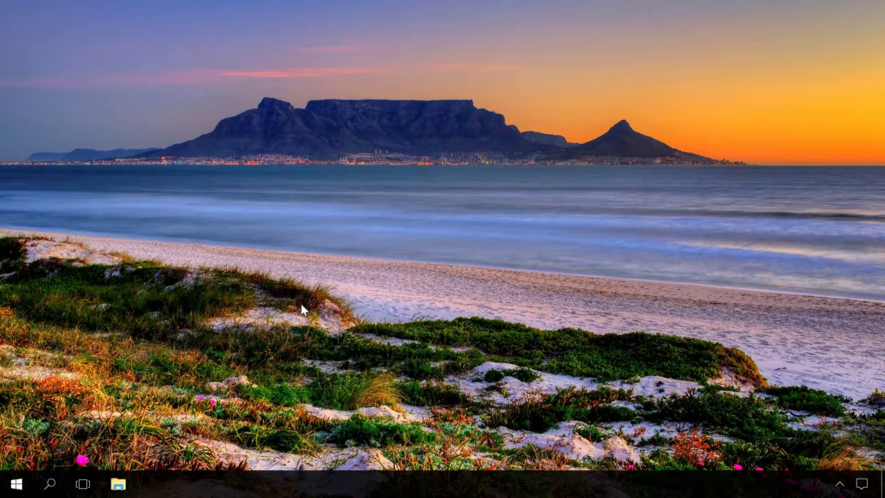
Run 'shutdown -s -t 600' from the Run dialog for a ten-minute shutdown.
key("super+r")
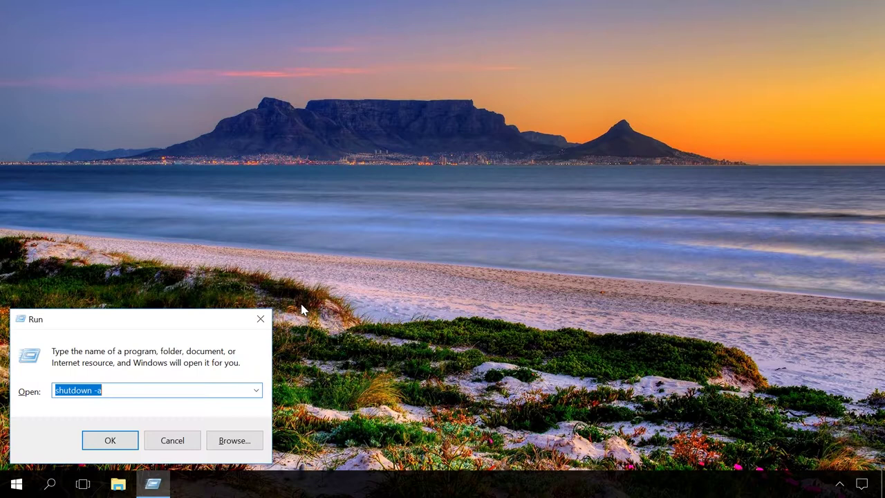
type("shutdown -s -t 600")
left_click(110, 439)
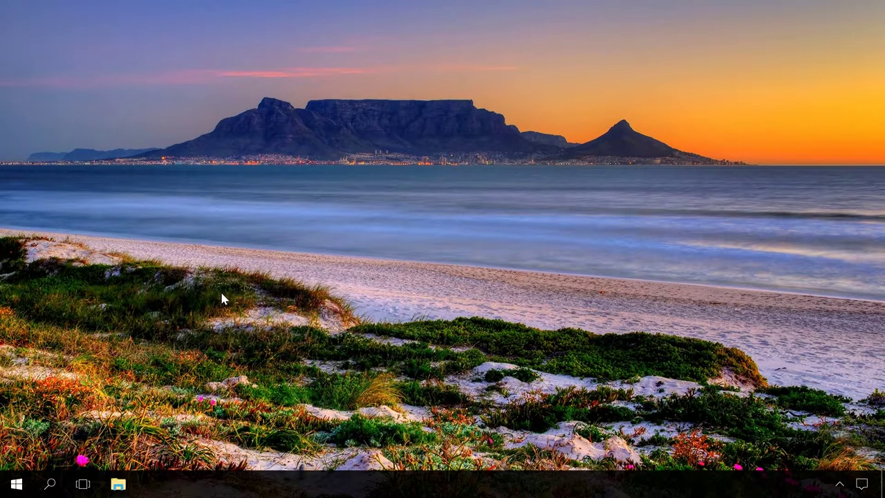
Run 'shutdown -s -t 3600' and close the 60-minute sign-out warning.
key("super+r")
type("shutdown -s -t 3600")
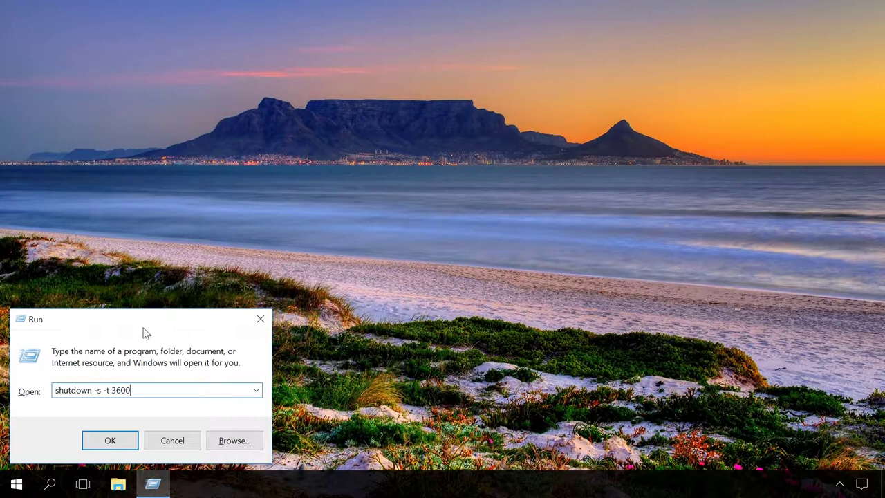
left_click(101, 390)
left_click(109, 439)
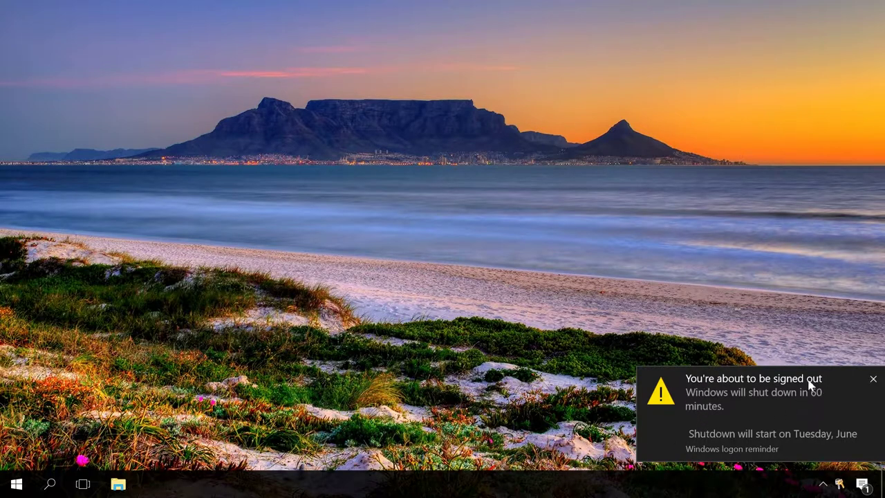
left_click(872, 379)
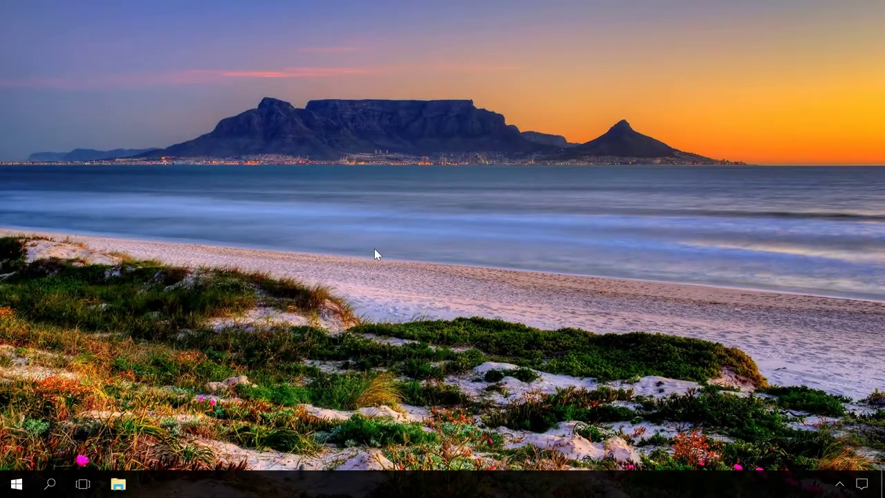
Change the Run command to 'shutdown -a', run it, and close the 'Logoff is cancelled' notice.
key("super+r")
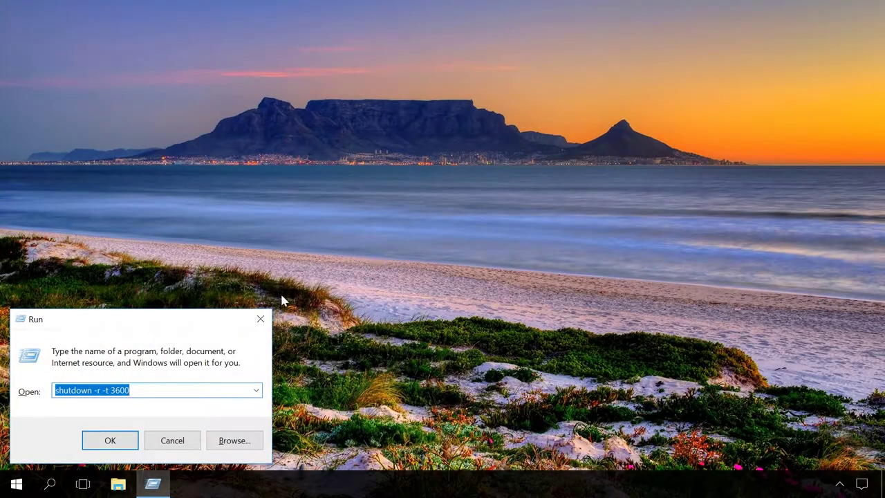
left_click(172, 388)
key("BackSpace")
key("BackSpace")
key("BackSpace")
key("BackSpace")
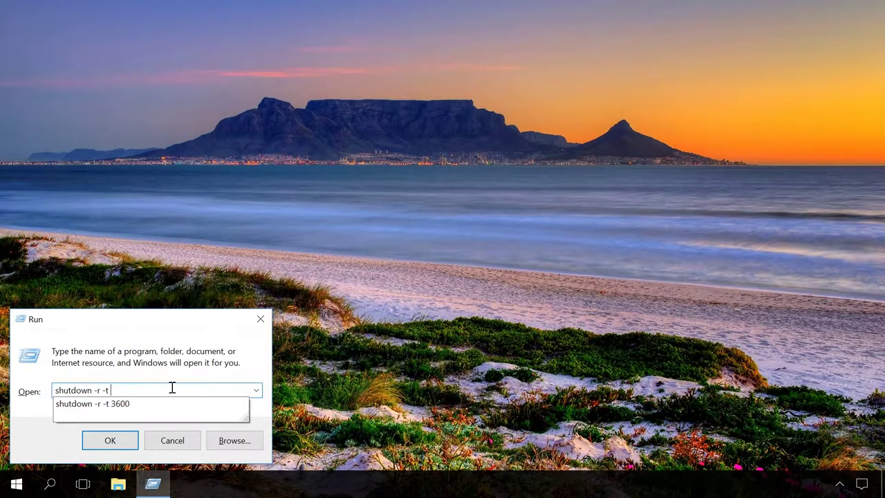
key("BackSpace")
key("BackSpace")
key("BackSpace")
key("BackSpace")
type("a")
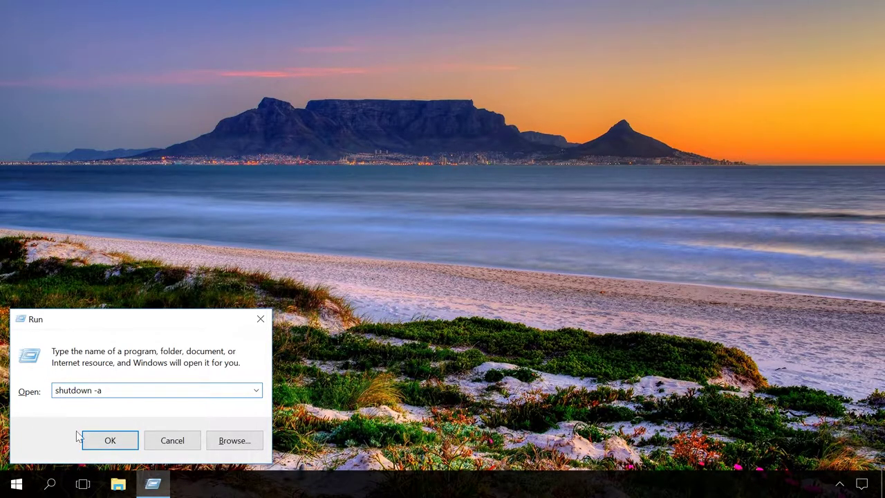
left_click(103, 440)
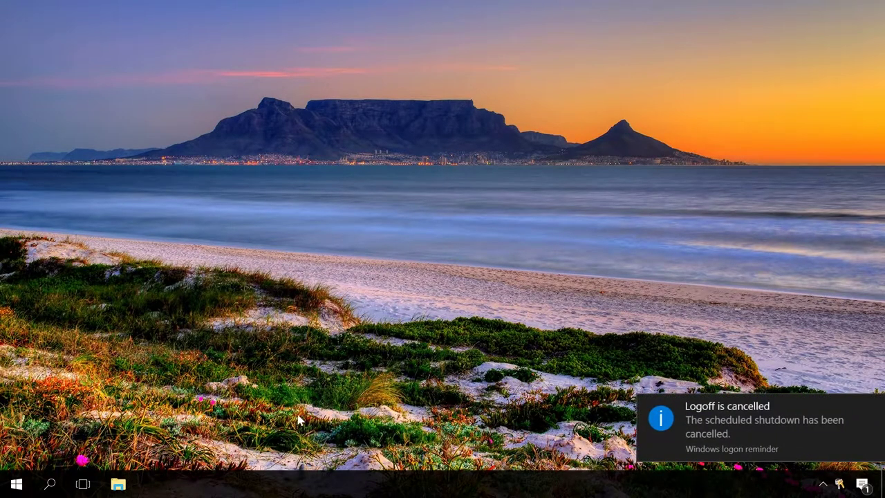
mouse_move(760, 426)
left_click(873, 408)
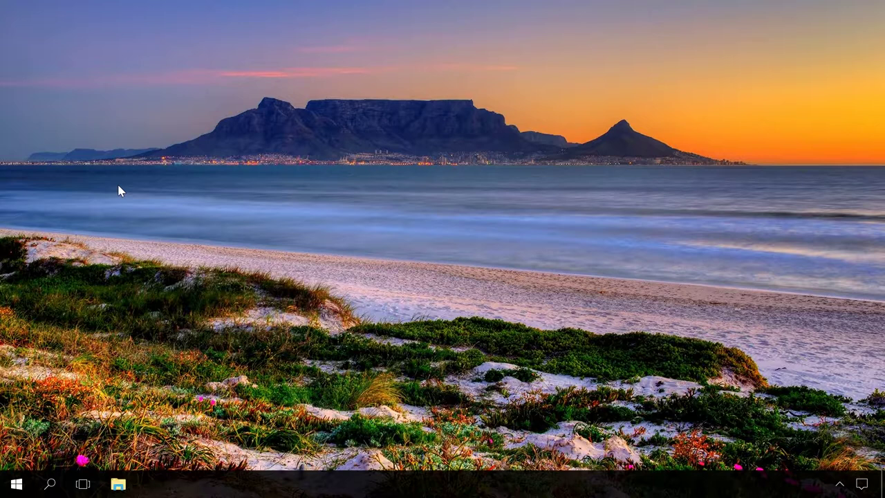
Create a desktop shortcut named 'shutdown' with target 'shutdown -s -t 3600'.
right_click(118, 187)
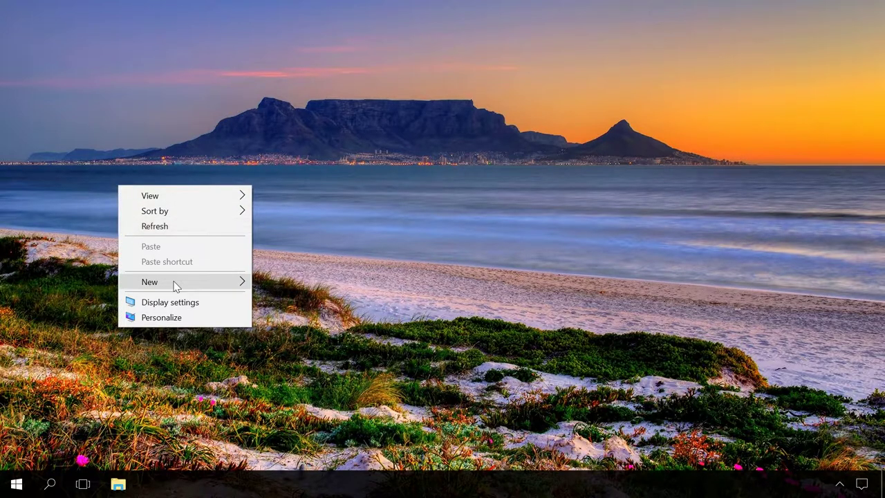
mouse_move(183, 282)
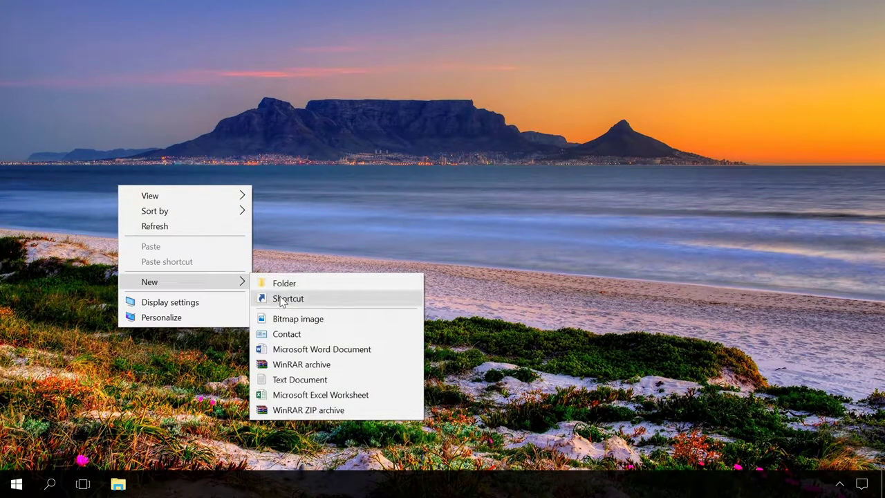
left_click(282, 298)
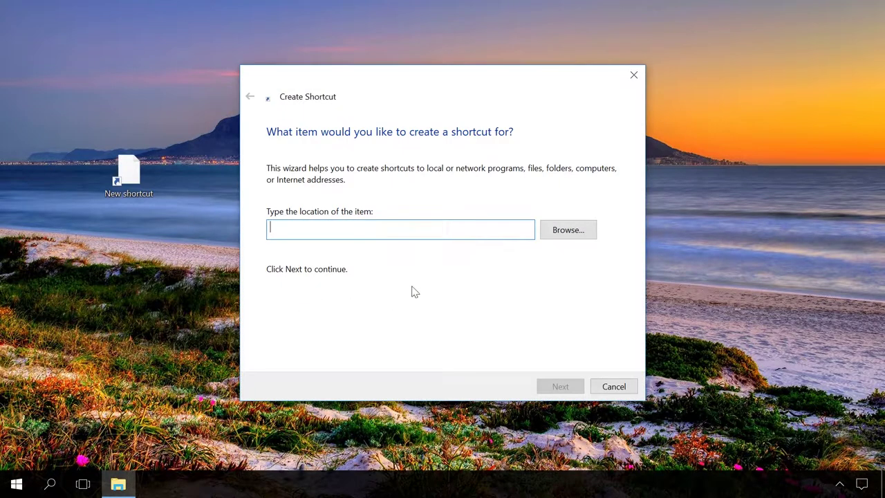
type("shutdown -s -t 3600")
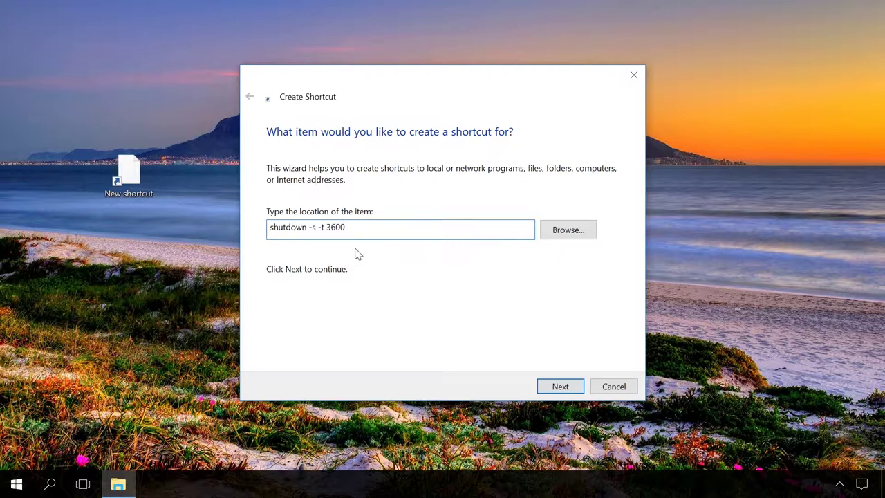
left_click(560, 387)
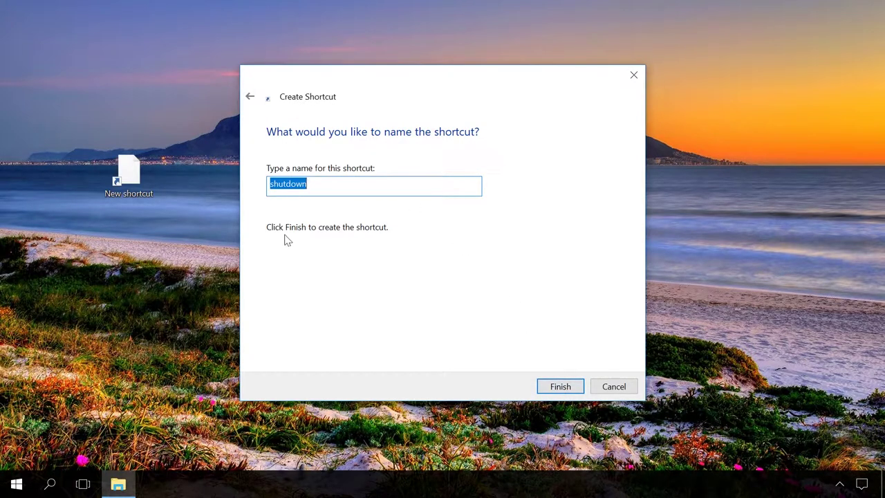
left_click(563, 387)
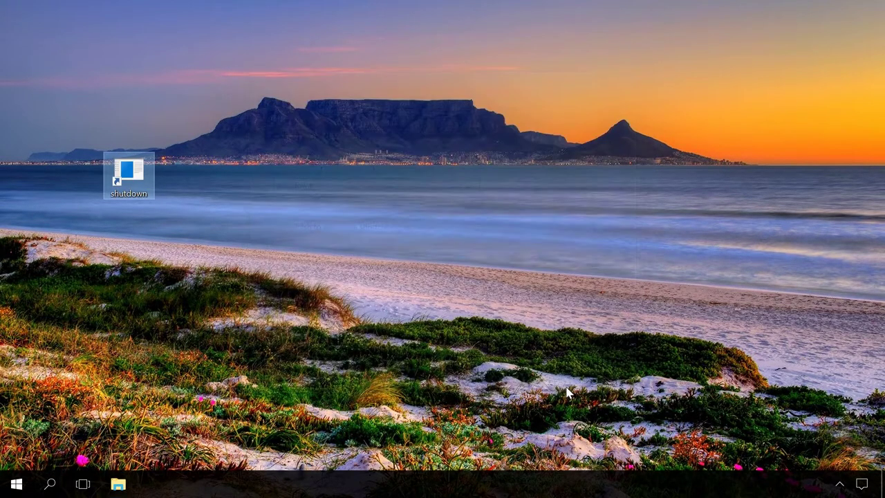
Launch the 'shutdown' desktop icon and close the resulting 60-minute shutdown warning.
left_click(206, 215)
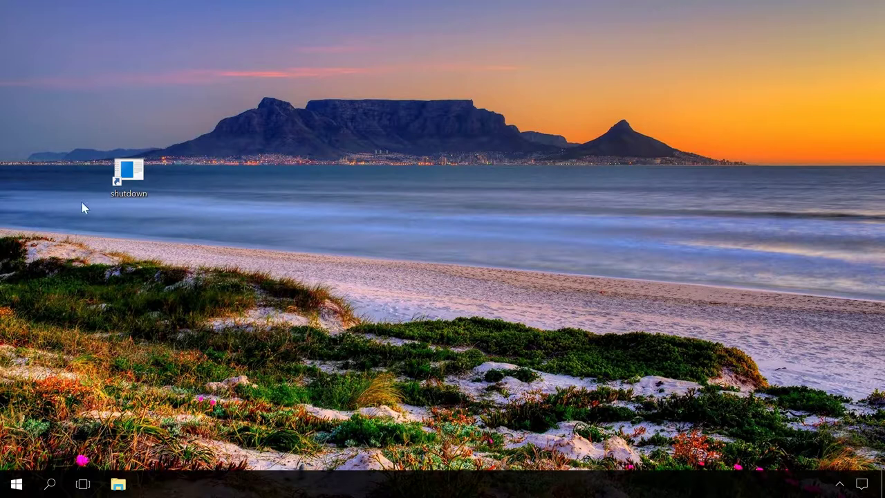
double_click(134, 172)
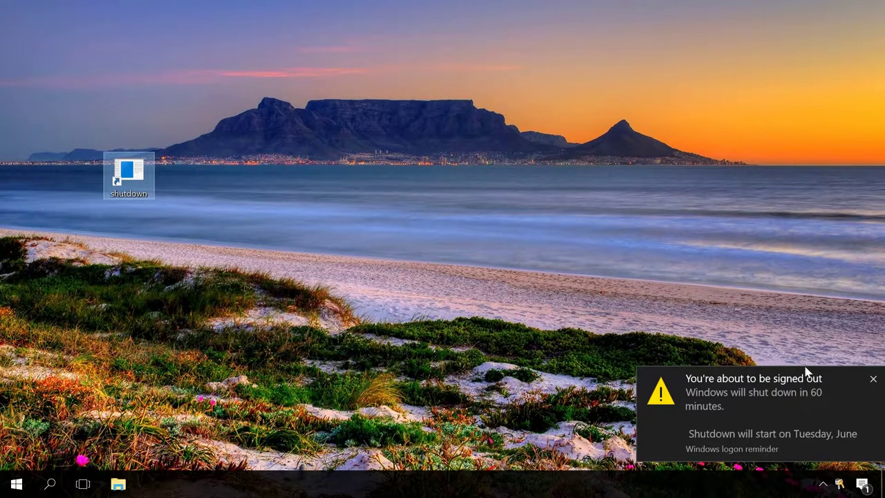
mouse_move(723, 412)
mouse_move(760, 412)
left_click(873, 382)
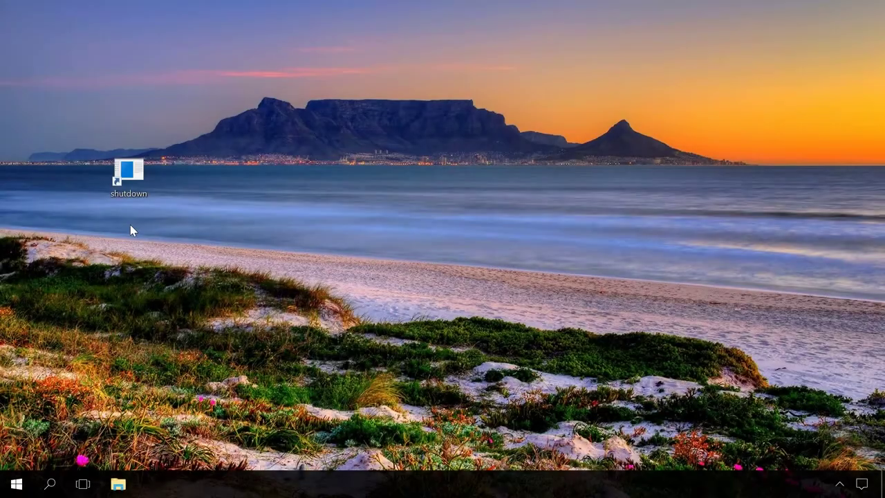
Create a second desktop shortcut, 'shutdown (2)', with the command shutdown -a.
right_click(131, 227)
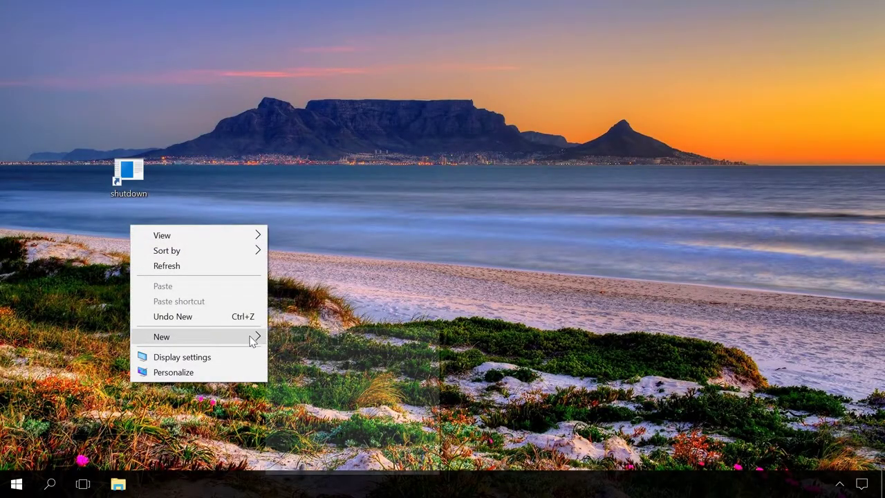
mouse_move(194, 337)
left_click(301, 354)
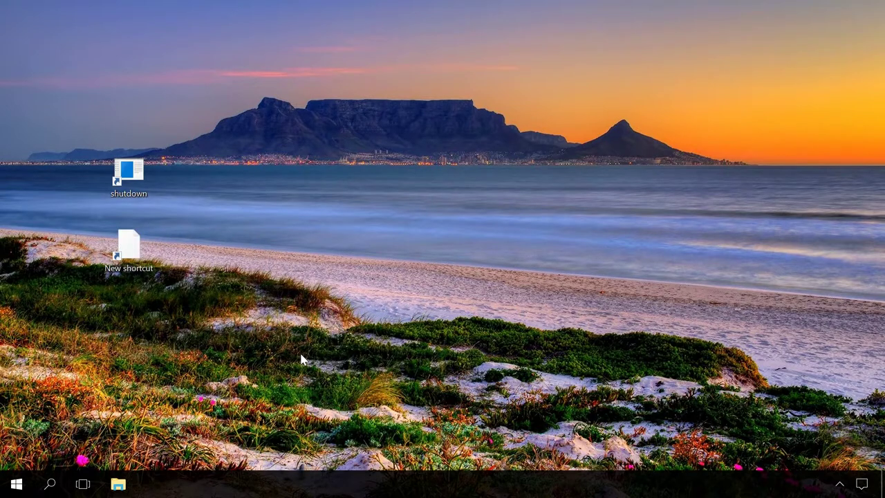
type("shutdown -a")
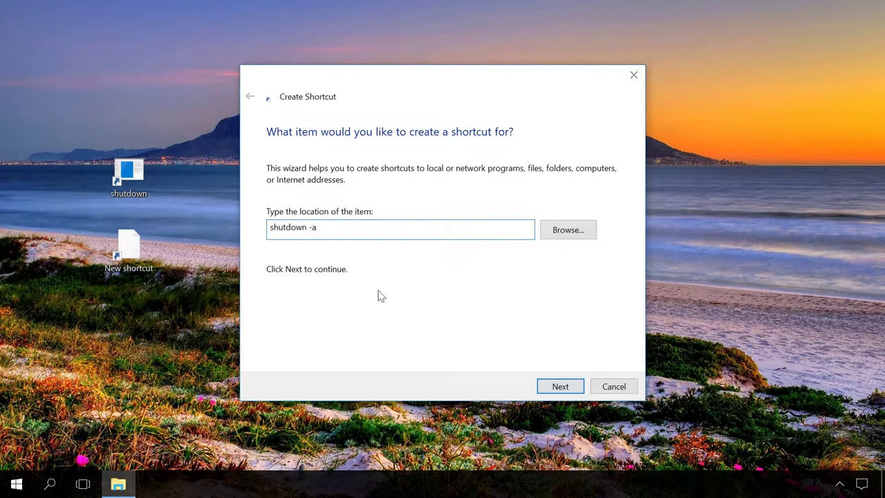
left_click(566, 389)
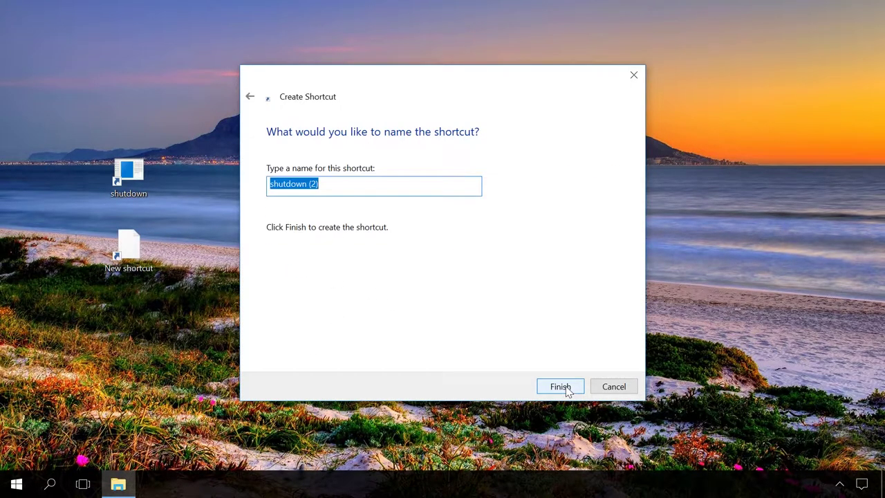
left_click(566, 389)
Run 'shutdown (2)' to cancel the pending scheduled shutdown.
left_click(201, 233)
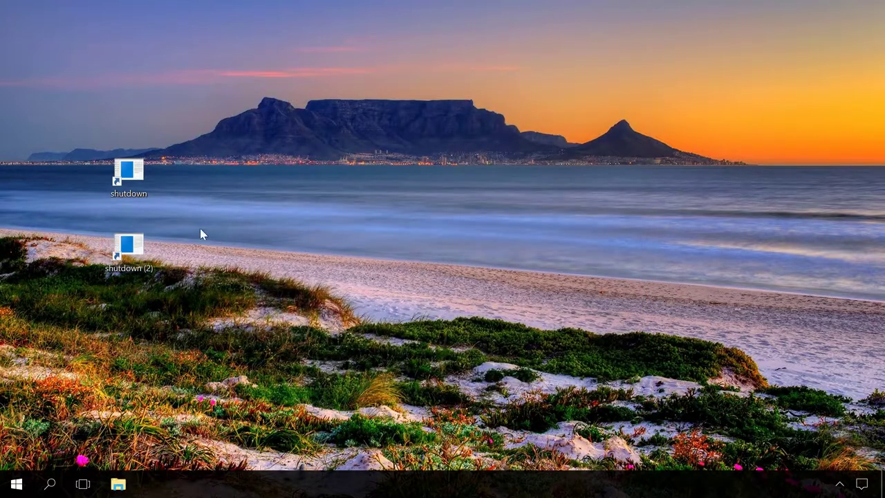
left_click(131, 246)
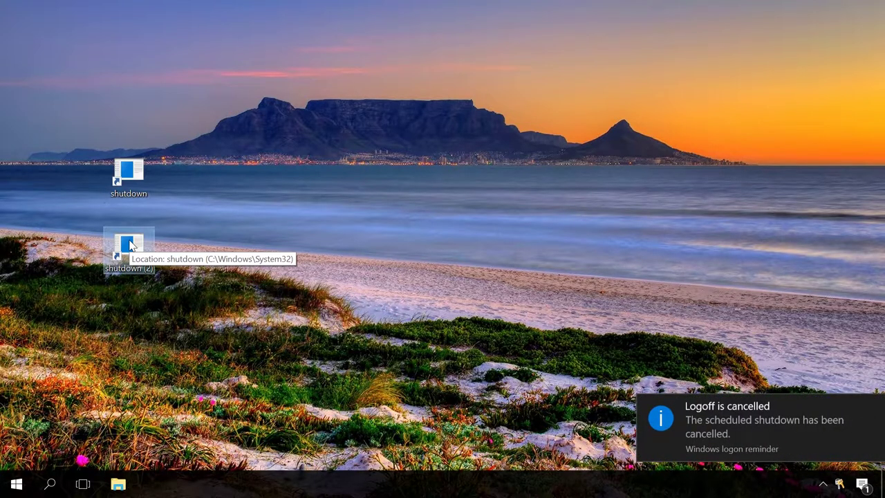
left_click(280, 304)
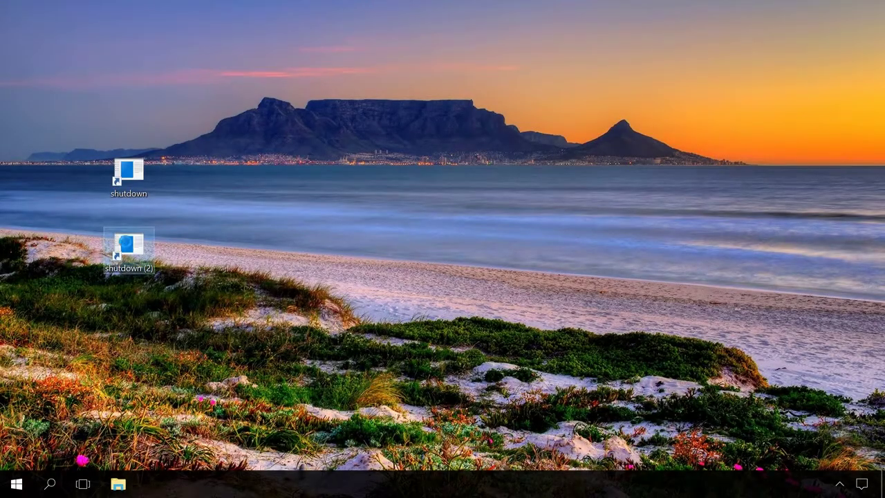
Pin 'shutdown (2)' to the taskbar, then delete its desktop copy.
right_click(127, 247)
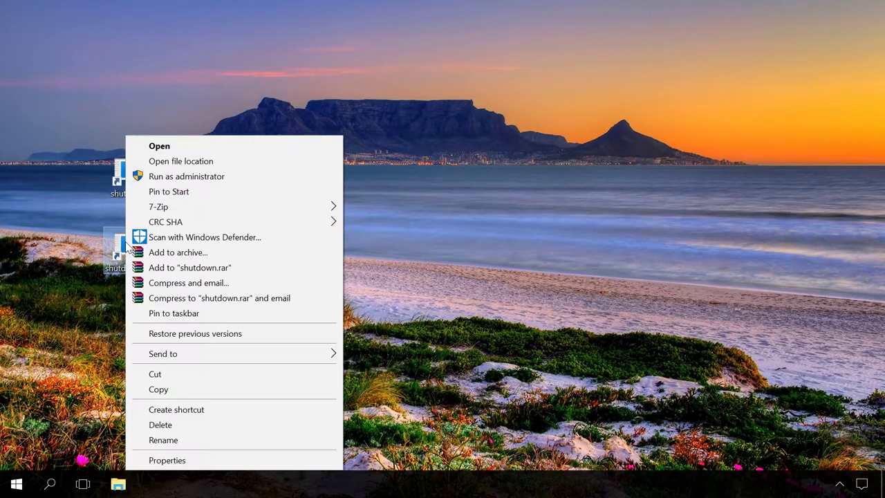
left_click(163, 313)
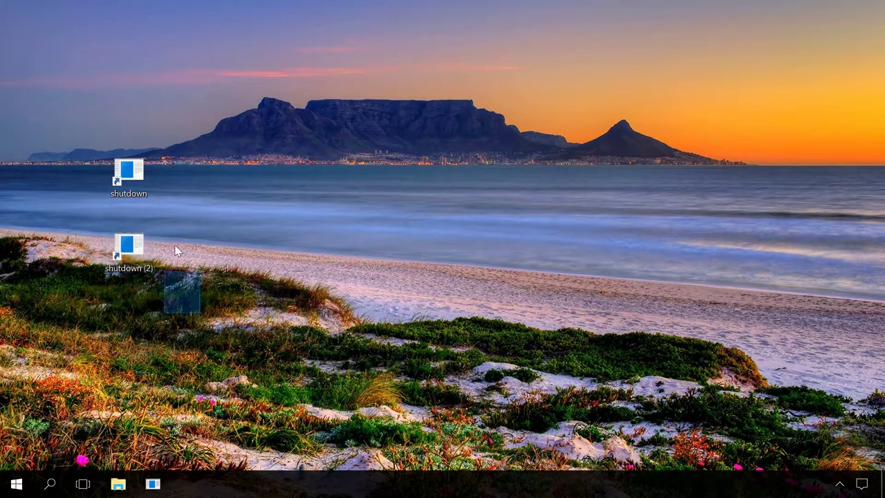
double_click(119, 242)
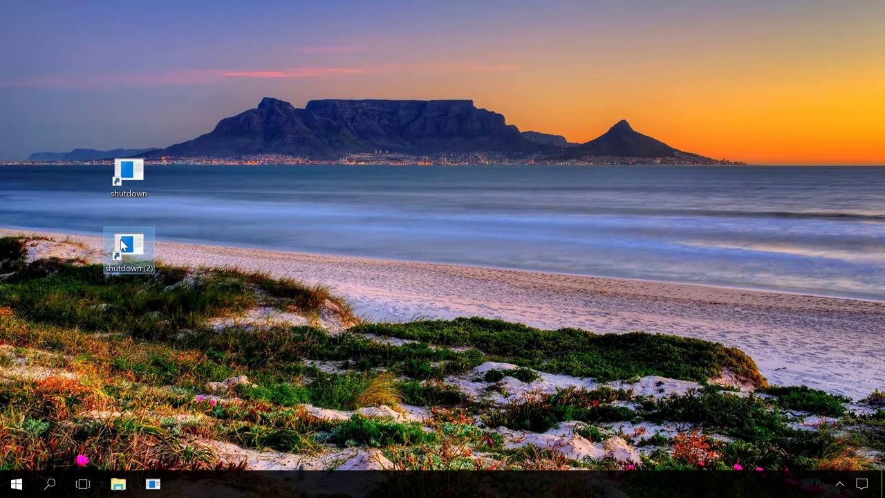
right_click(119, 243)
left_click(154, 425)
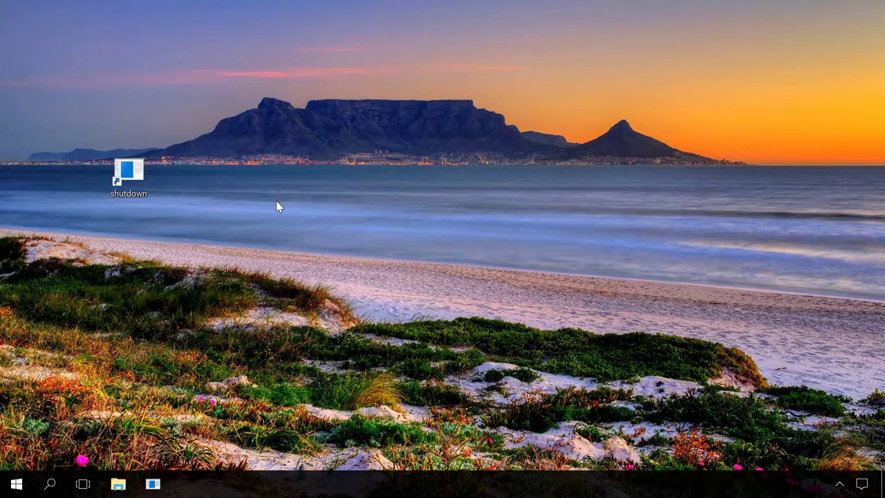
Give the 'shutdown' shortcut the red power icon in its Properties.
right_click(141, 174)
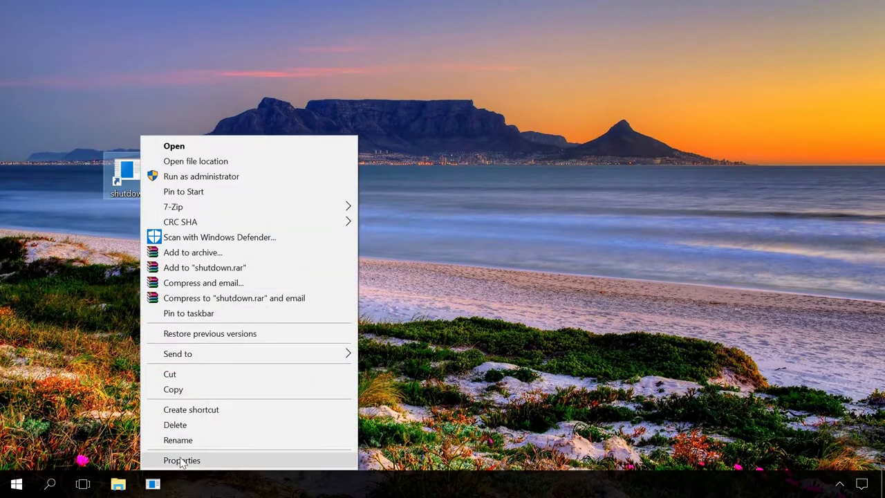
left_click(173, 456)
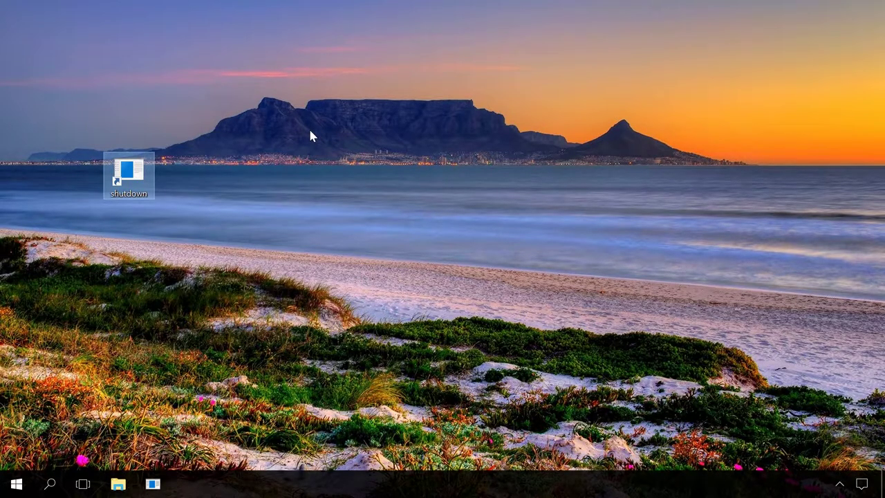
mouse_move(262, 111)
left_mouse_down()
mouse_move(294, 96)
mouse_move(309, 58)
left_mouse_up()
left_click(272, 86)
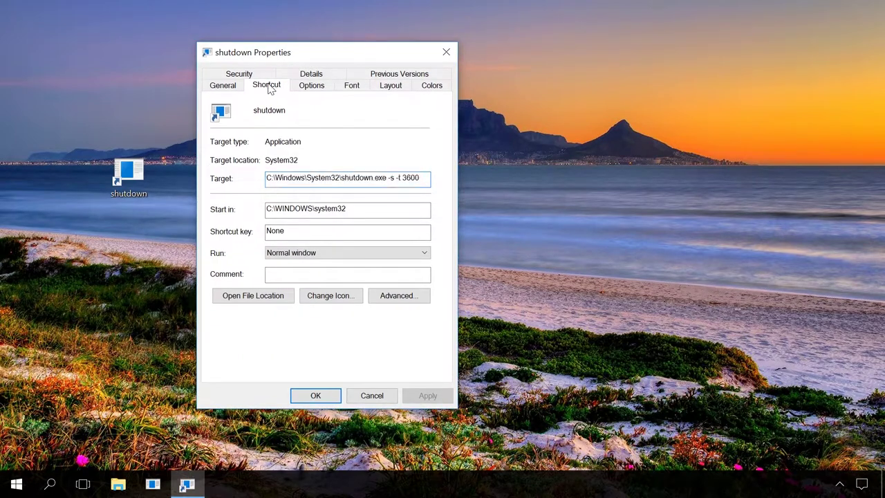
left_click(326, 298)
left_click(531, 255)
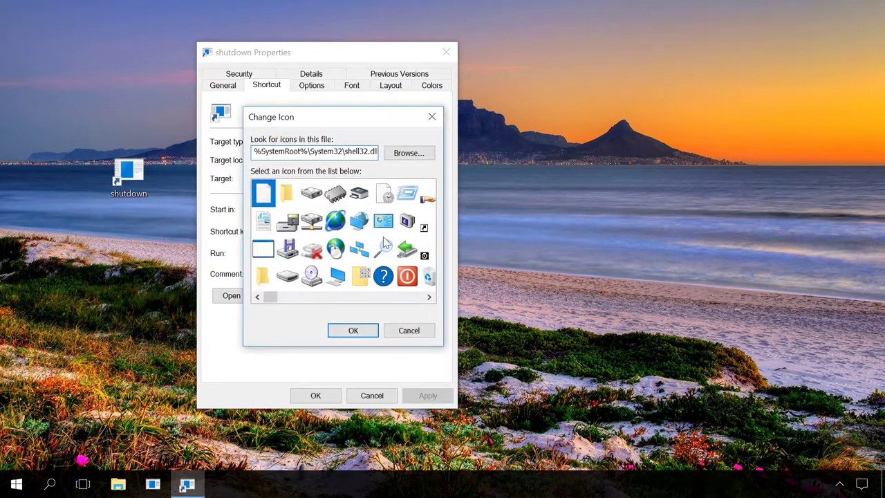
left_click(407, 279)
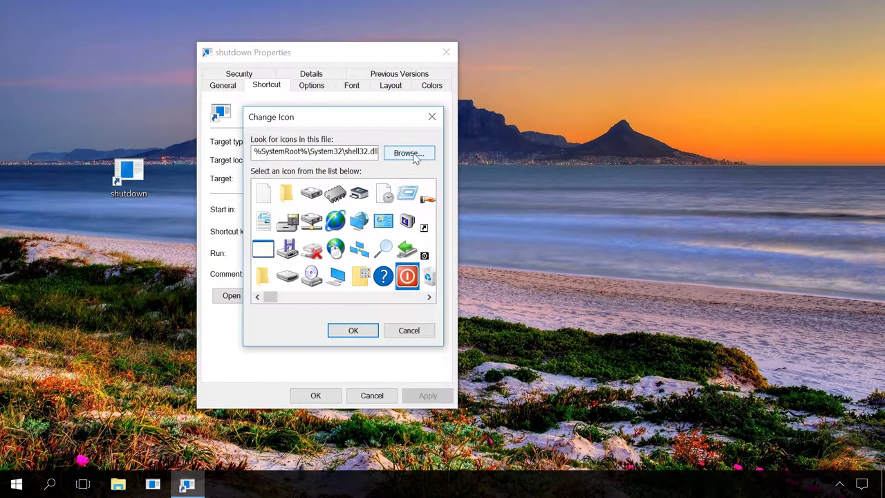
left_click(361, 330)
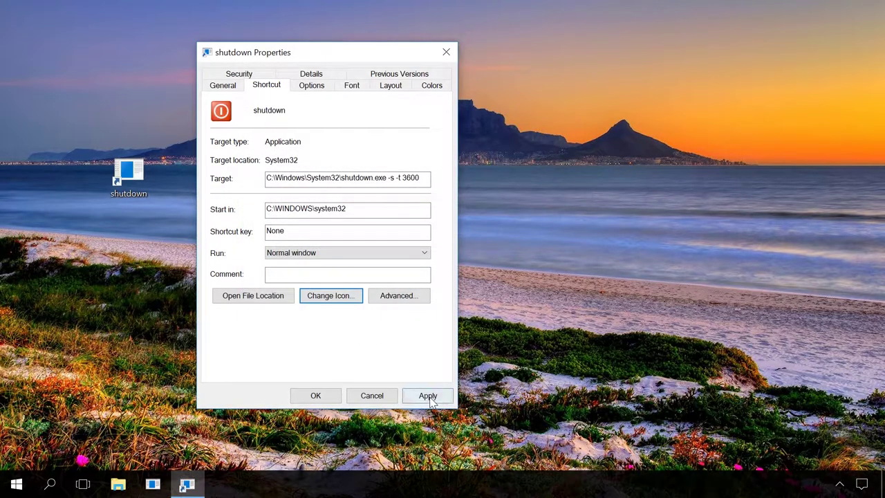
left_click(427, 395)
left_click(315, 395)
left_click(244, 253)
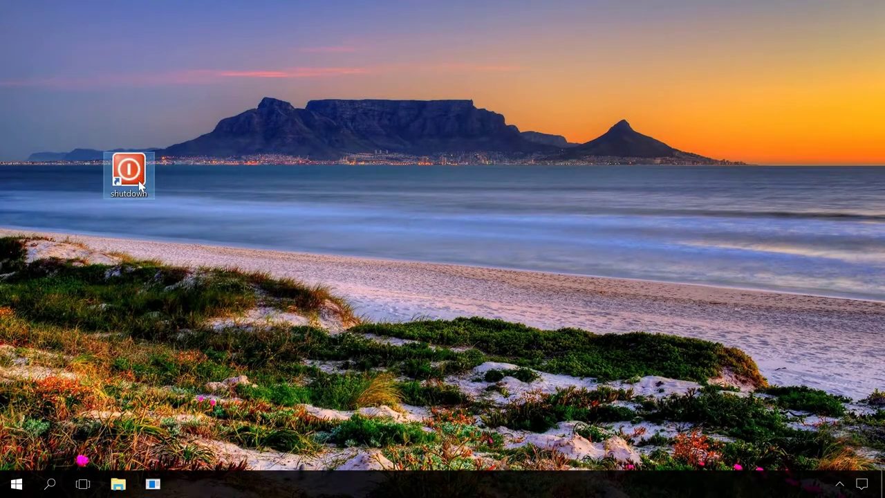
Change the shortcut target's timer from 3600 to 7200 seconds (shutdown.exe -s -t 7200).
right_click(138, 180)
left_click(188, 462)
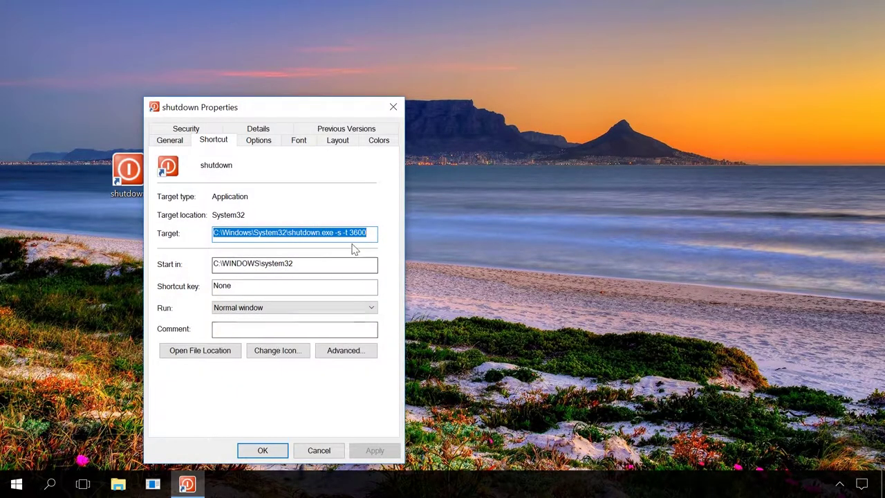
left_click(358, 233)
key("shift+Left")
key("shift+Left")
type("7")
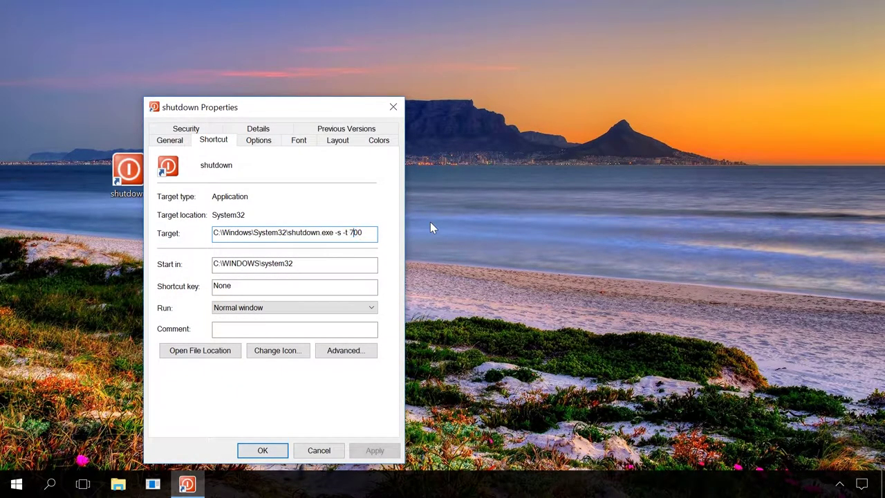
type("2")
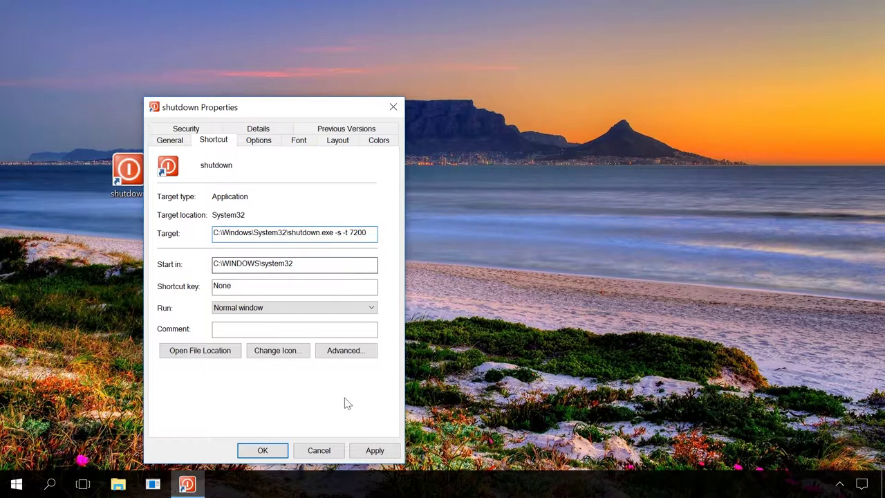
left_click(374, 450)
left_click(259, 450)
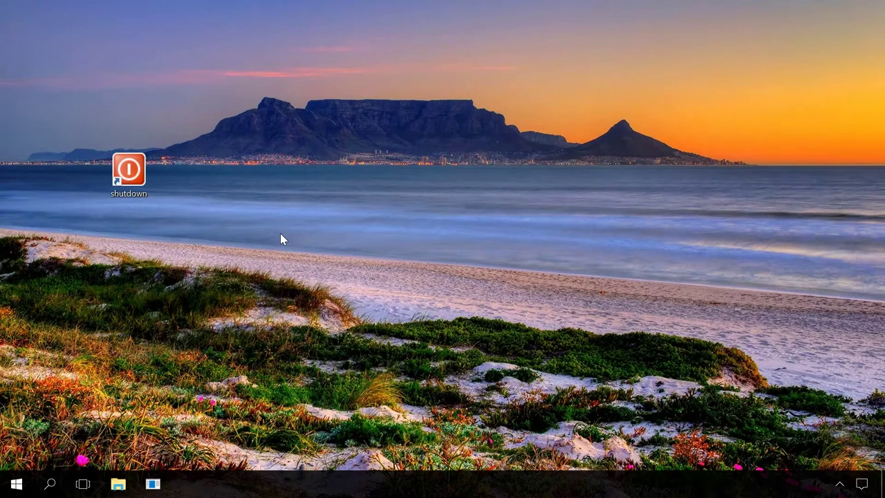
Create 'New Text Document' on the desktop and change its extension from .txt to .bat.
right_click(127, 207)
mouse_move(197, 318)
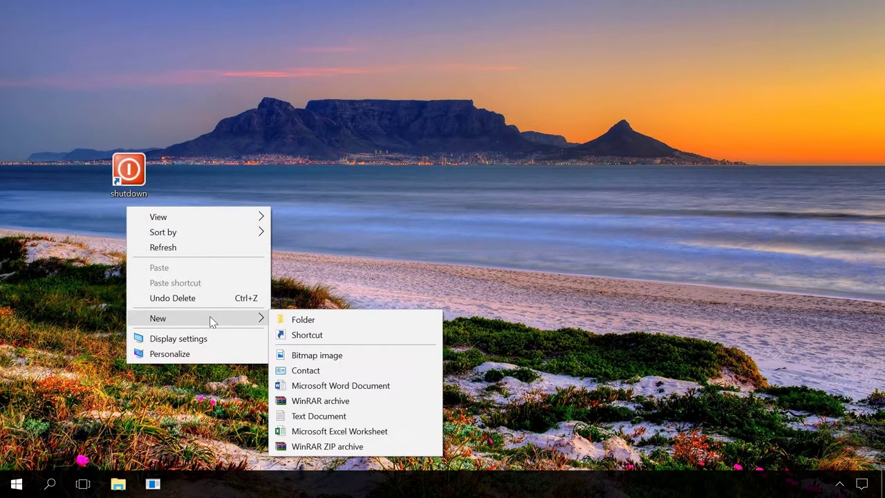
left_click(310, 415)
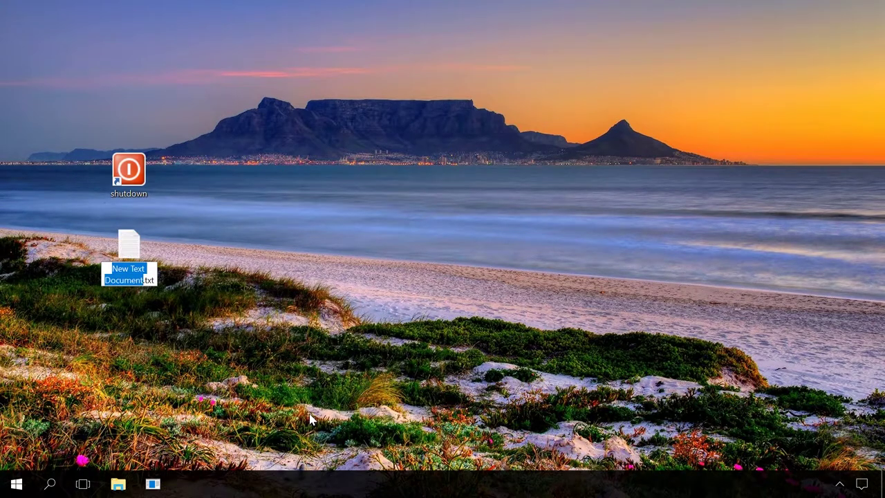
key("Right")
key("Right")
type("bat")
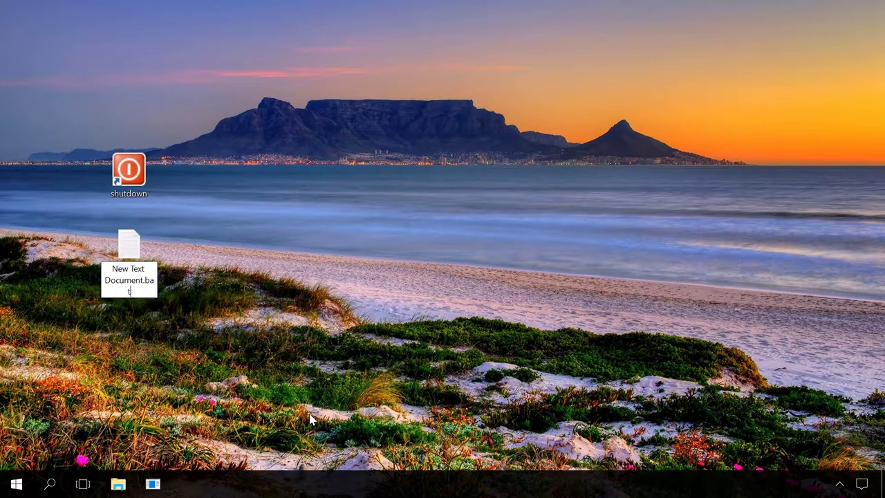
key("Return")
key("Return")
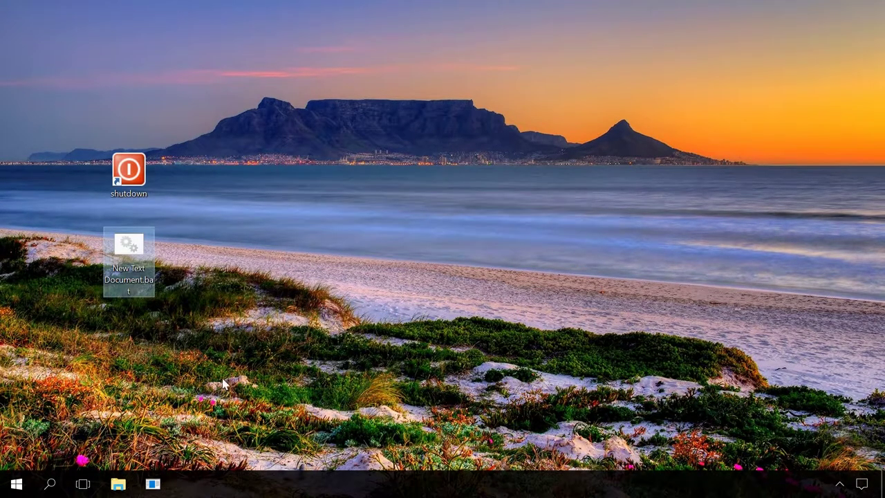
right_click(136, 241)
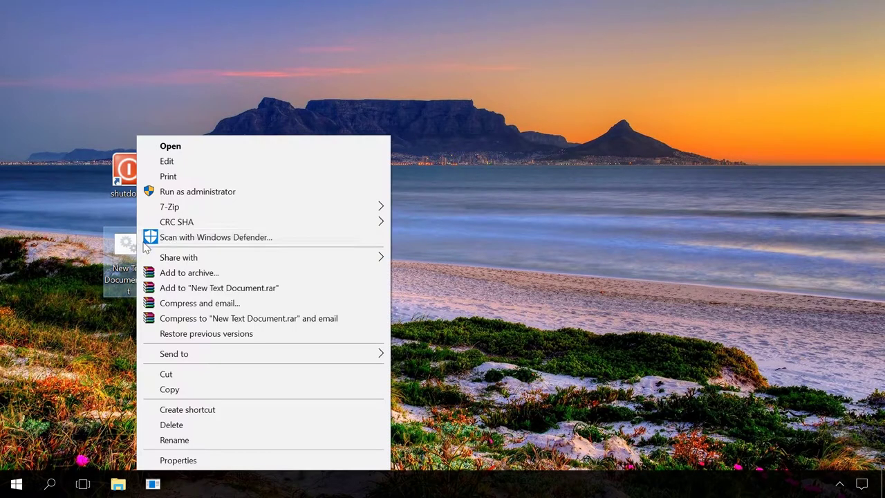
Edit New Text Document.bat in Notepad with the echo off/cls/set /p/shutdown -s -t script, then close.
left_click(179, 163)
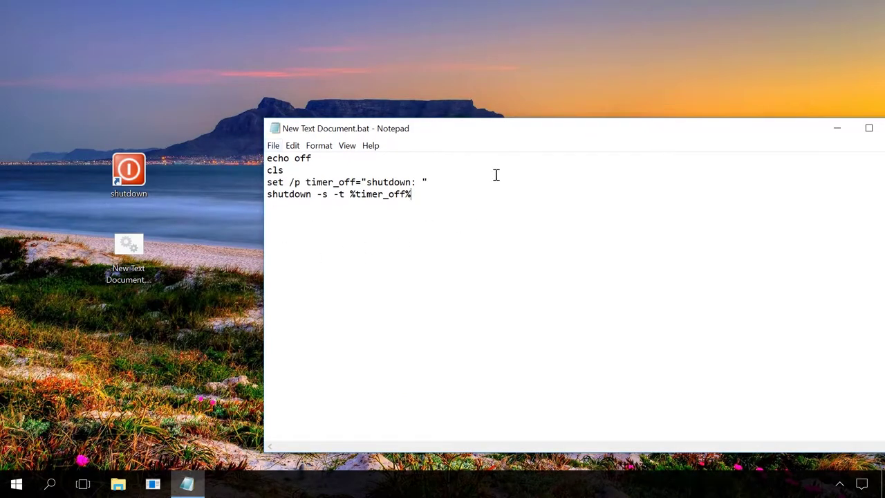
left_click_drag(503, 134, 387, 117)
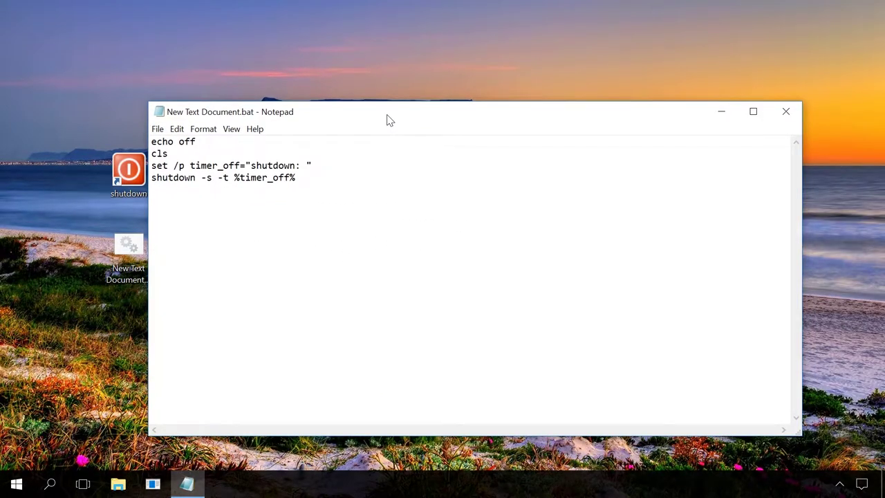
left_click(785, 111)
Save the script, run New Text Document.bat, and enter 3600 seconds as the delay.
left_click(405, 258)
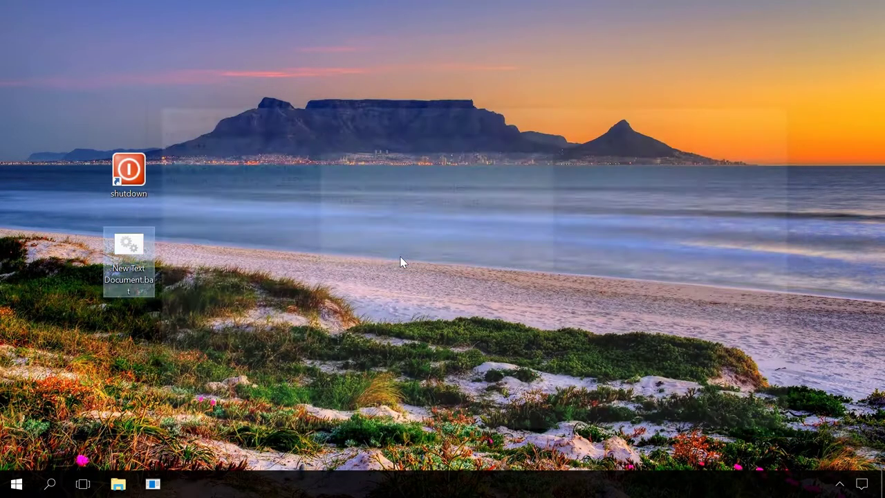
double_click(135, 247)
type("3600")
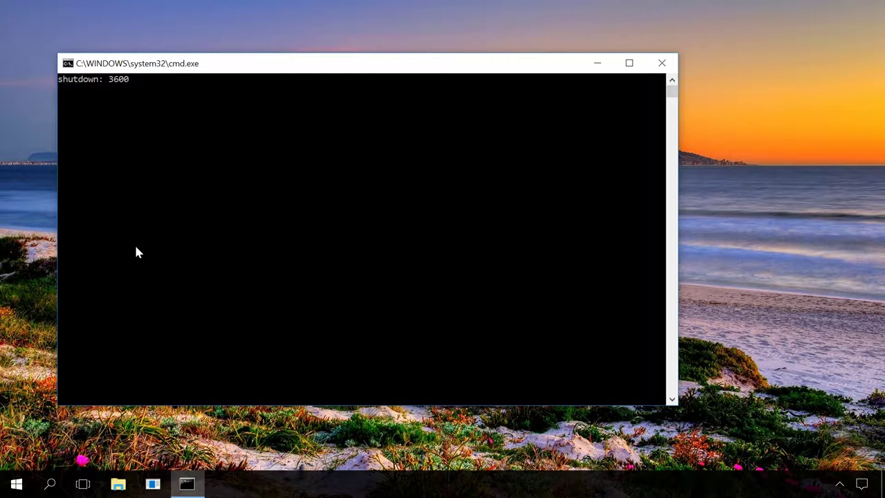
key("Return")
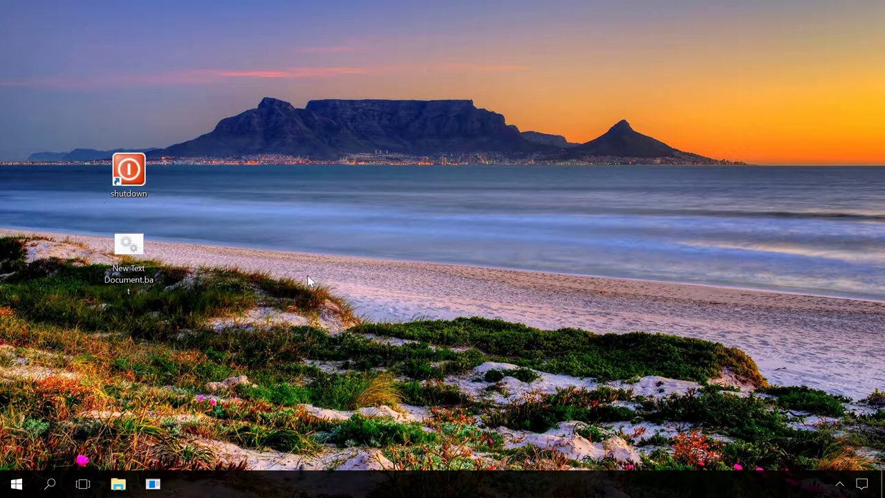
Launch Task Scheduler with taskschd.msc from the Run dialog.
key("super+r")
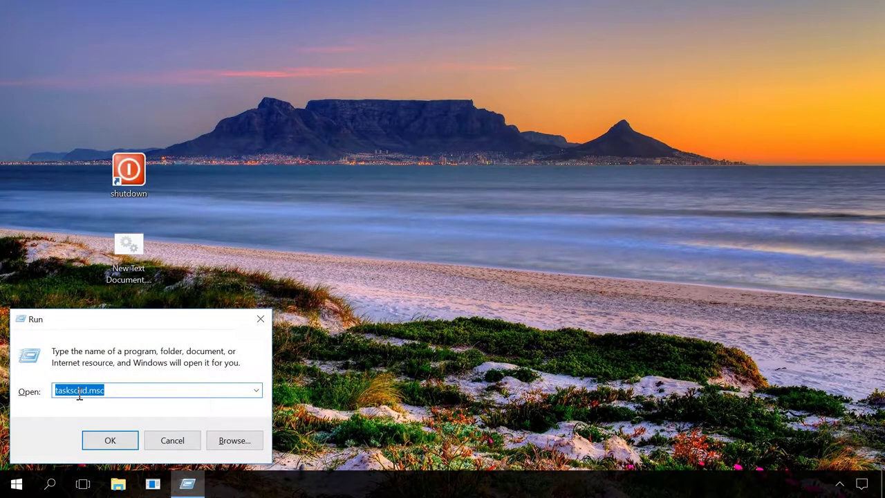
left_click(111, 441)
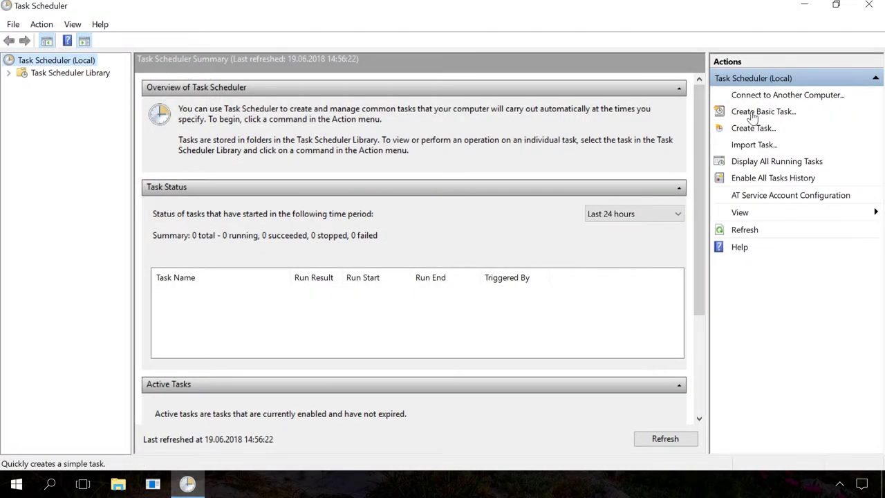
Start a basic task named 'shutdown' and advance to the trigger step.
left_click(752, 114)
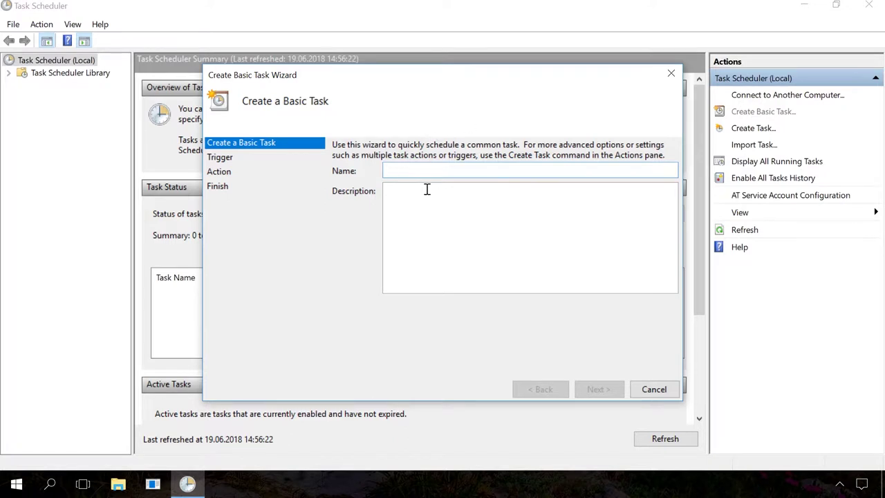
type("shutdown")
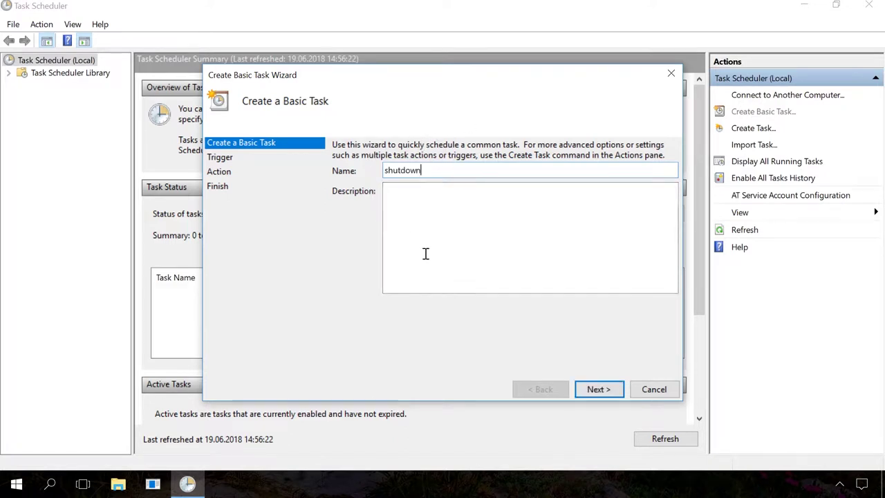
left_click(599, 389)
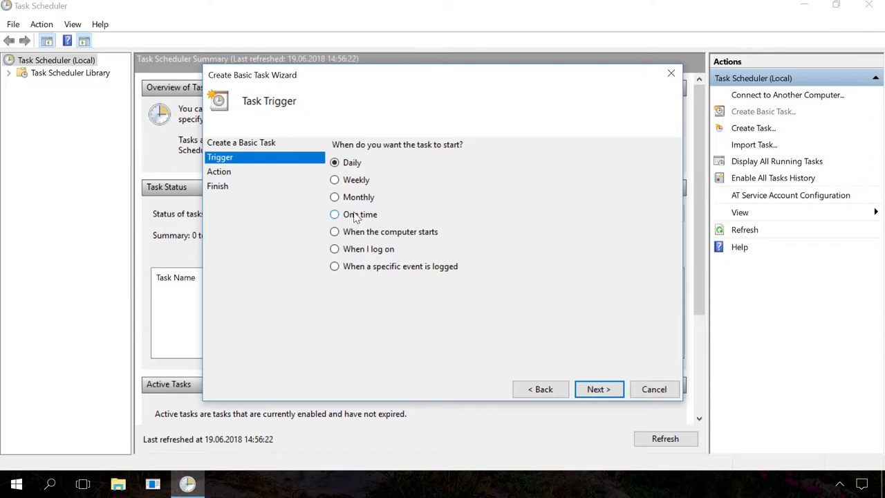
Set a One time trigger on 19.06.2018 with the start hour raised from 15 to 16.
left_click(355, 217)
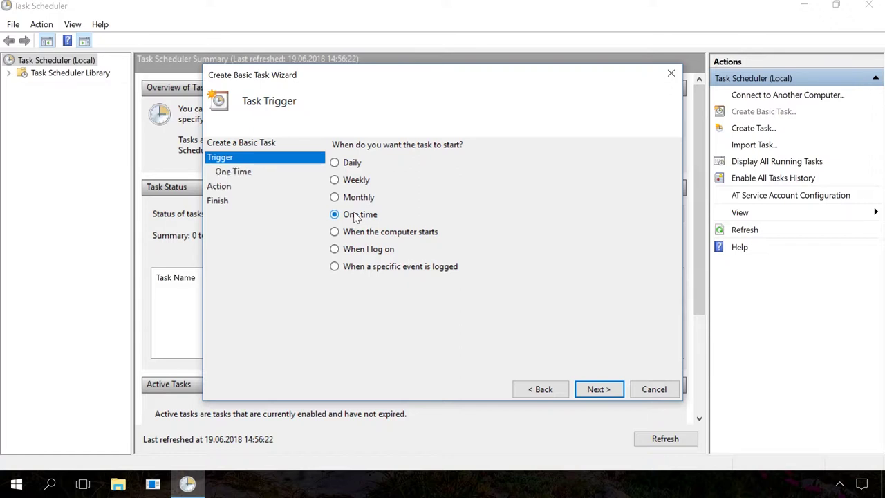
left_click(598, 390)
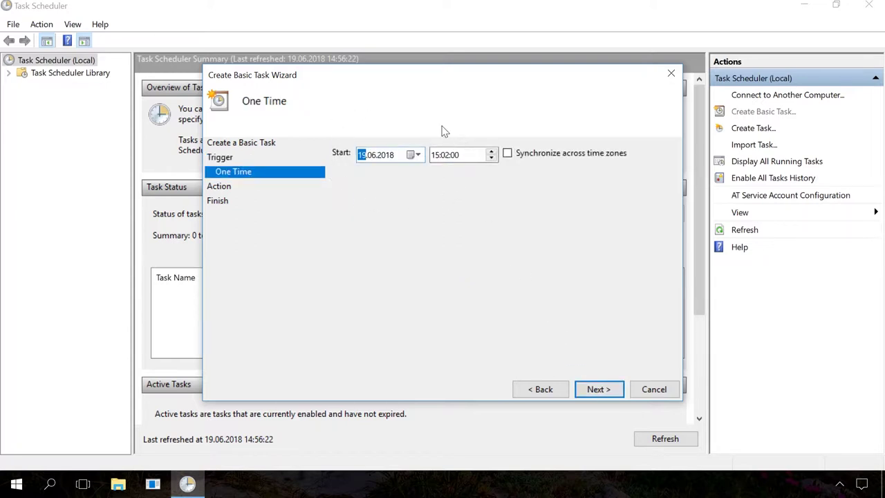
left_click(435, 156)
left_click(491, 152)
left_click(594, 390)
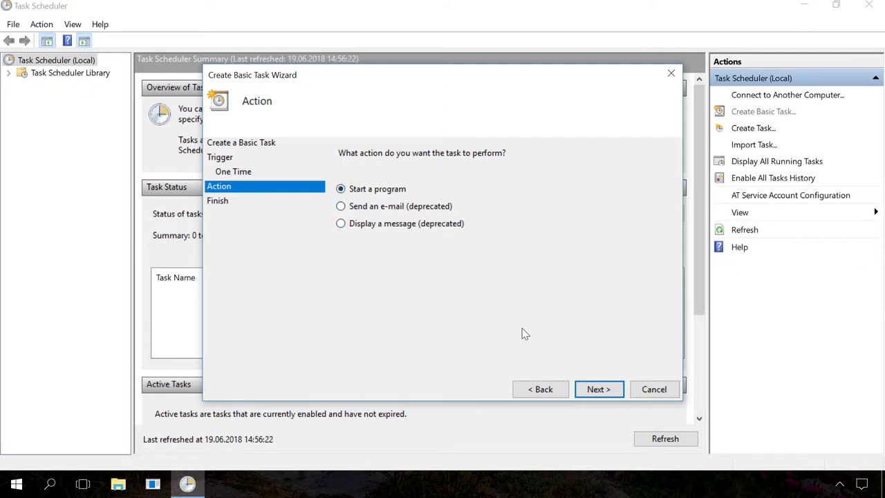
Set the action to start program 'shutdown' with argument -s and finish the task.
left_click(598, 389)
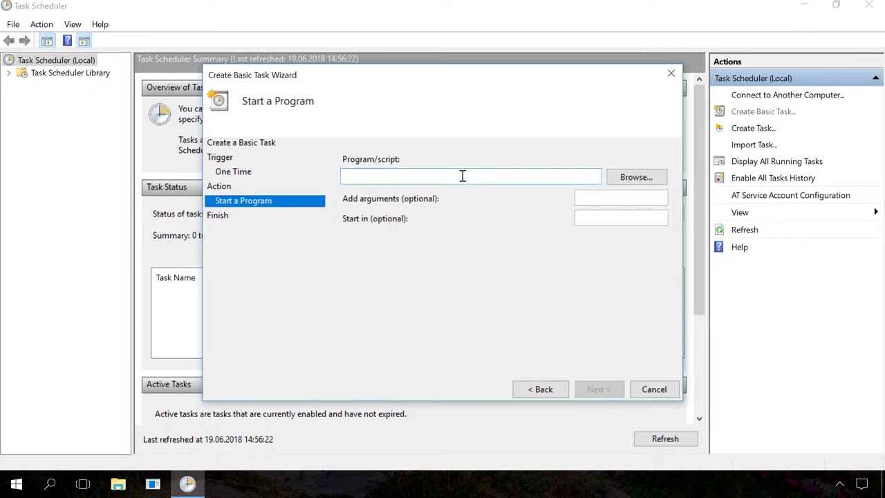
type("shutdown")
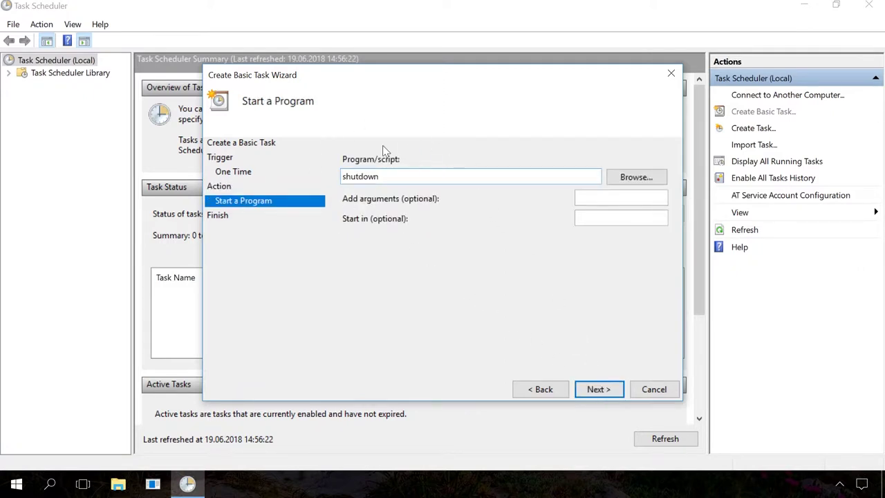
left_click(586, 201)
type("-s")
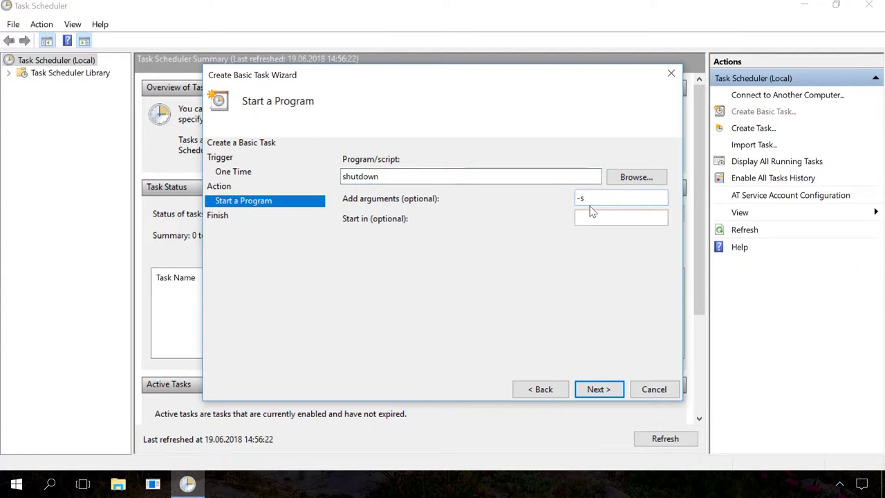
left_click(595, 391)
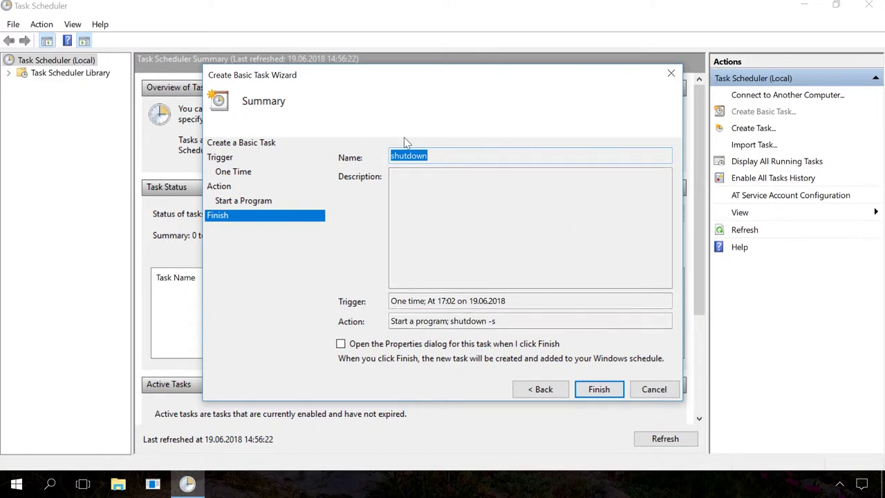
left_click(598, 389)
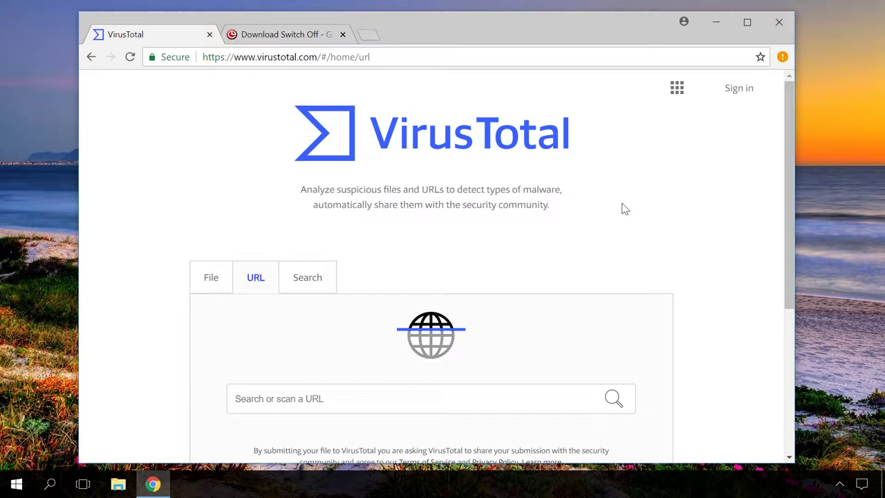
Copy the Switch Off full-version download link from the Airytec page.
left_click(300, 40)
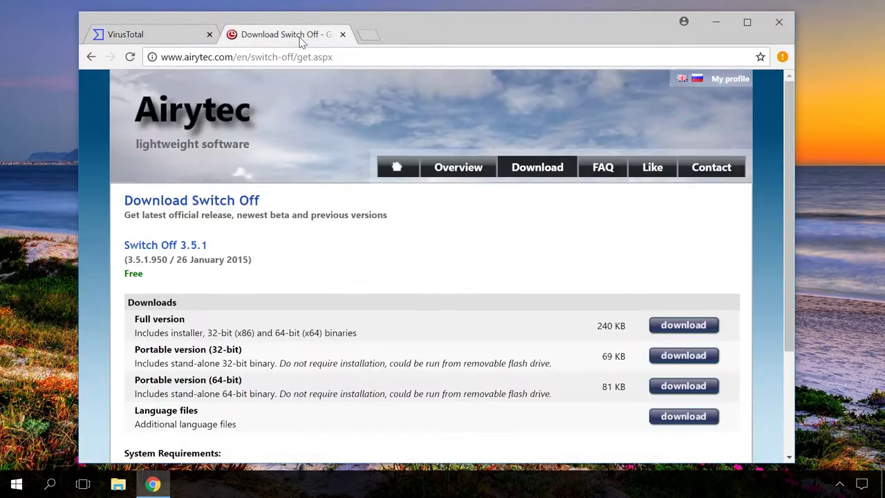
right_click(683, 328)
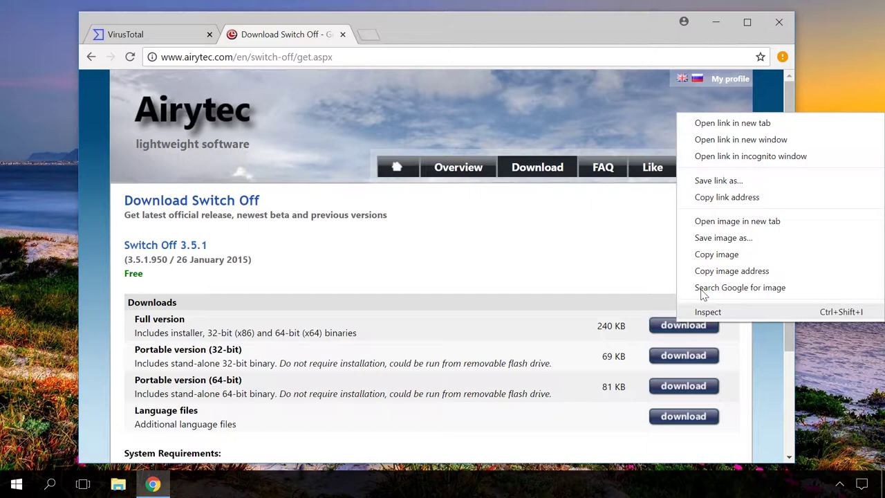
left_click(718, 200)
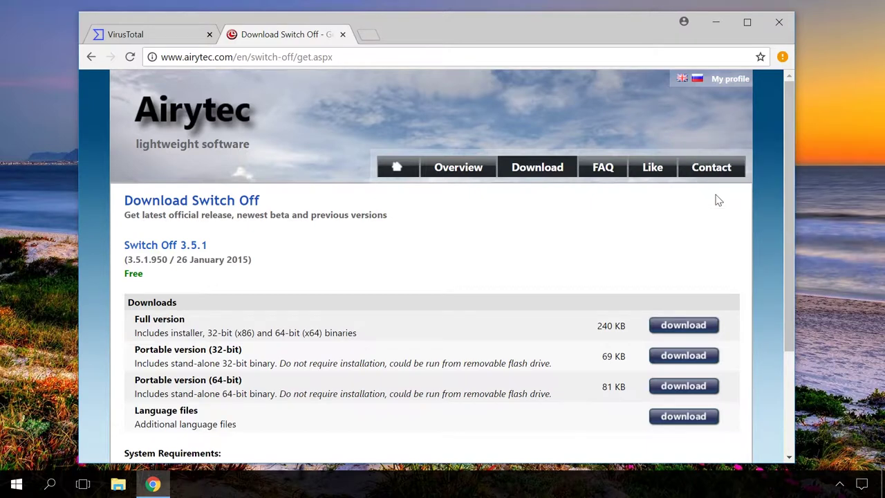
Scan the copied swoff351.exe link in VirusTotal's URL search, getting 2 of 67 detections.
left_click(175, 40)
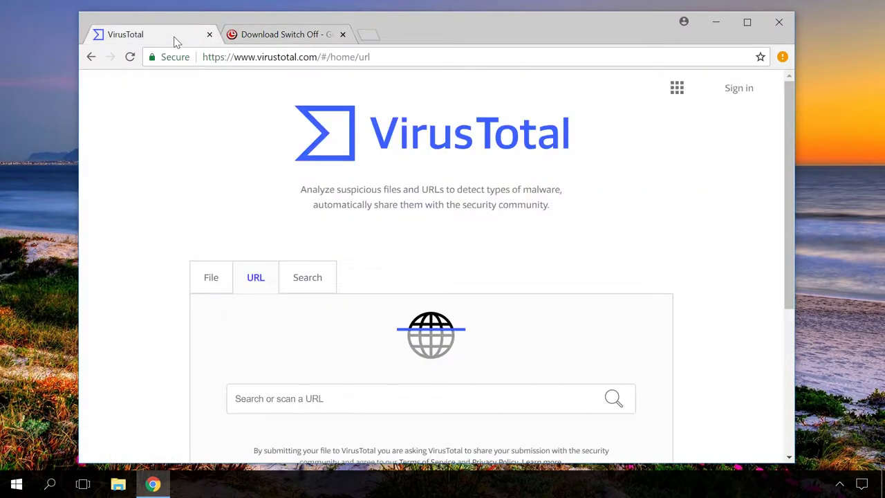
scroll(398, 230, "down", 3)
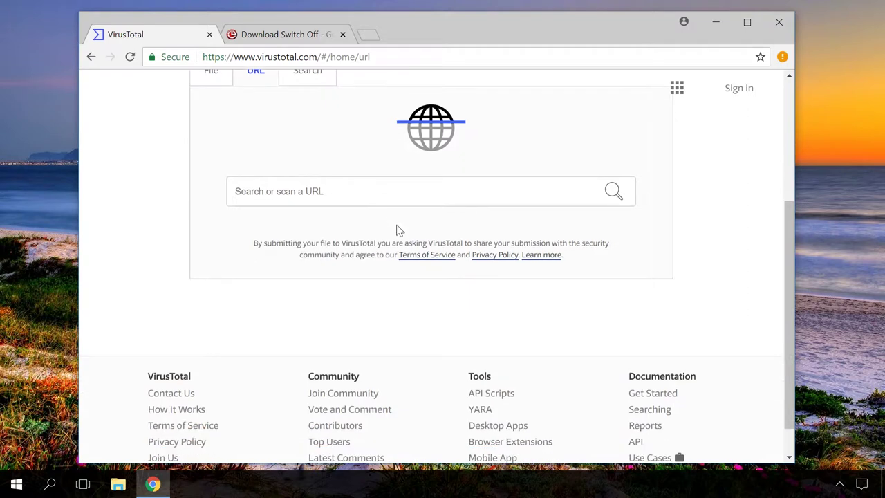
left_click(374, 194)
right_click(375, 194)
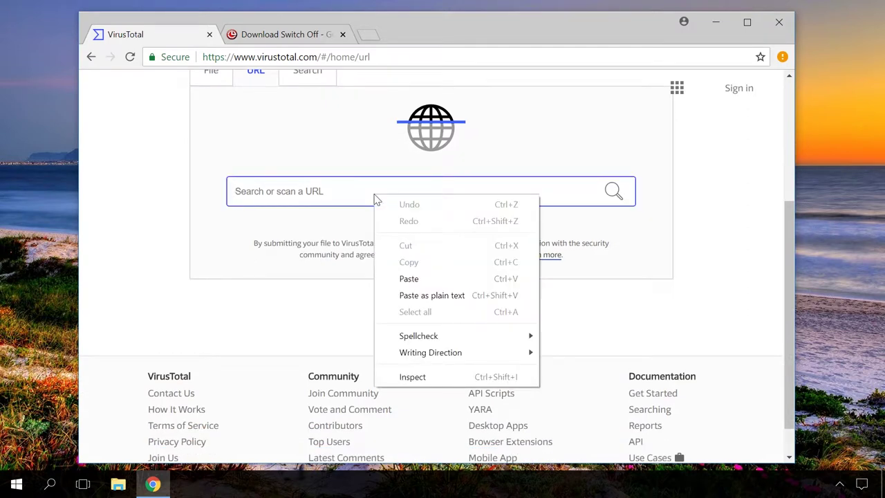
left_click(419, 280)
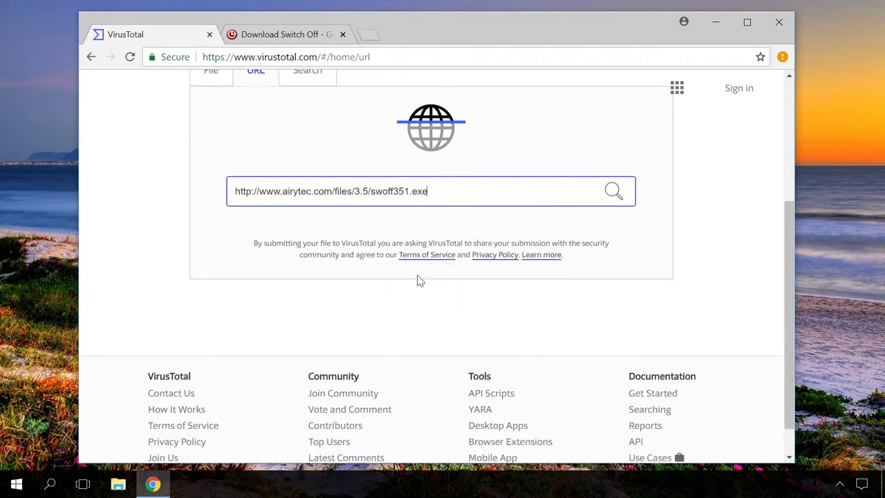
left_click(614, 195)
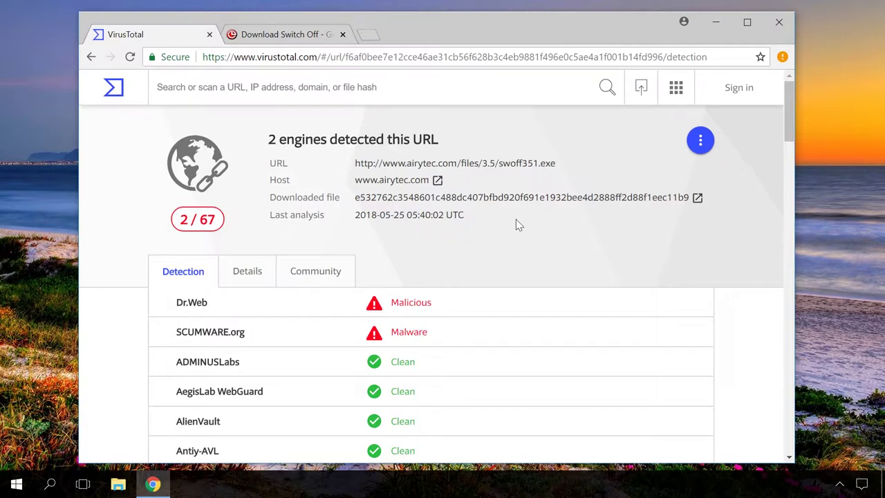
Scroll through VirusTotal's per-engine detection list, then return to the Download Switch Off section.
scroll(518, 224, "down", 1)
scroll(516, 219, "down", 1)
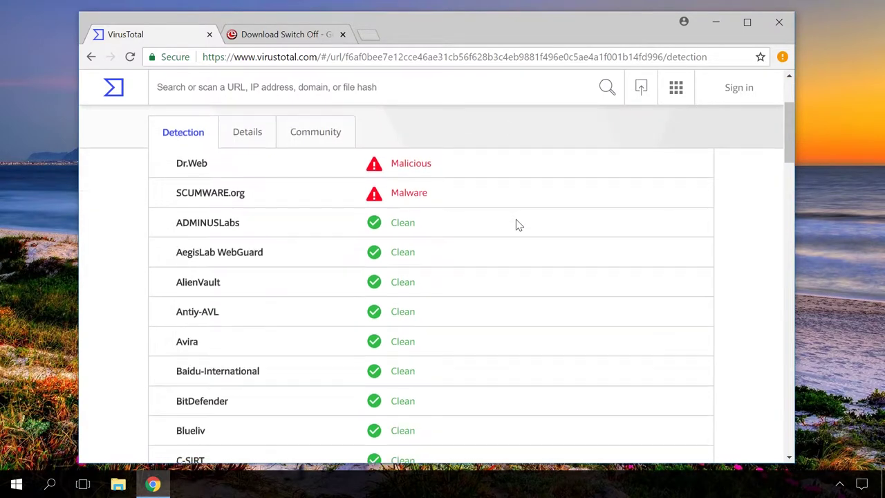
scroll(515, 219, "down", 1)
scroll(516, 219, "down", 1)
scroll(515, 219, "down", 1)
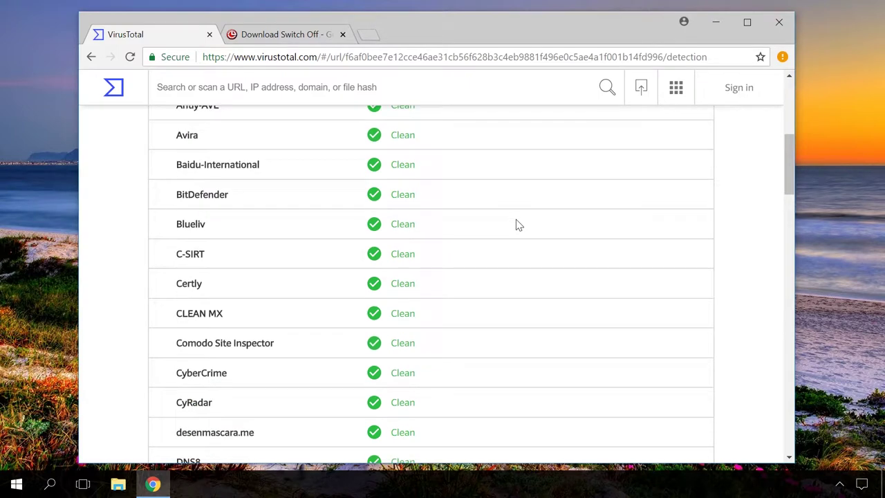
scroll(515, 220, "down", 1)
scroll(515, 219, "down", 1)
scroll(515, 219, "down", 1)
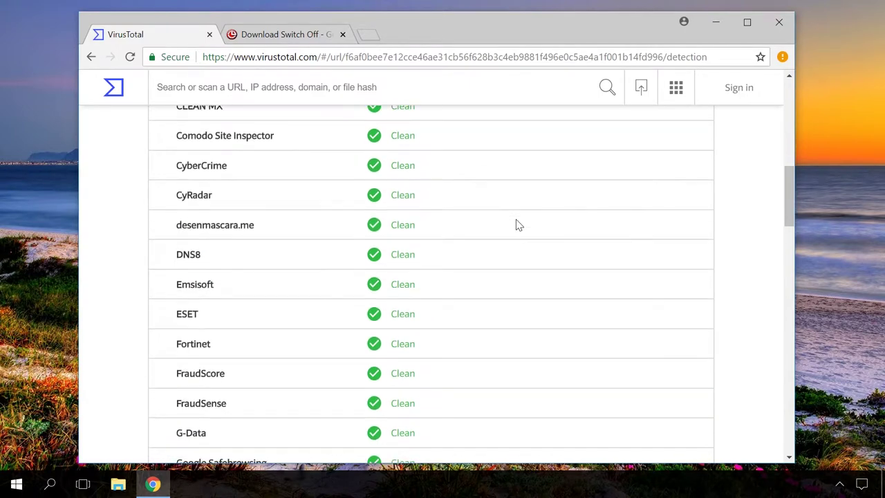
scroll(515, 219, "down", 1)
scroll(515, 219, "down", 1)
scroll(516, 219, "down", 1)
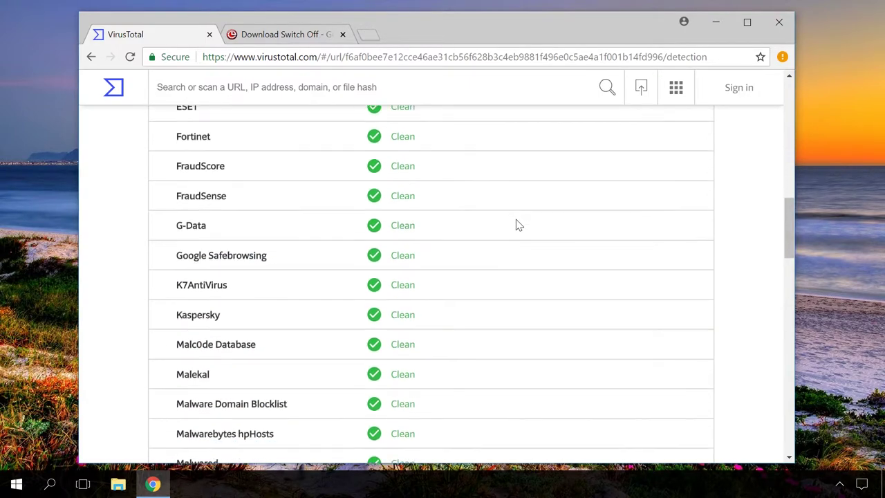
scroll(516, 219, "down", 1)
scroll(516, 225, "down", 1)
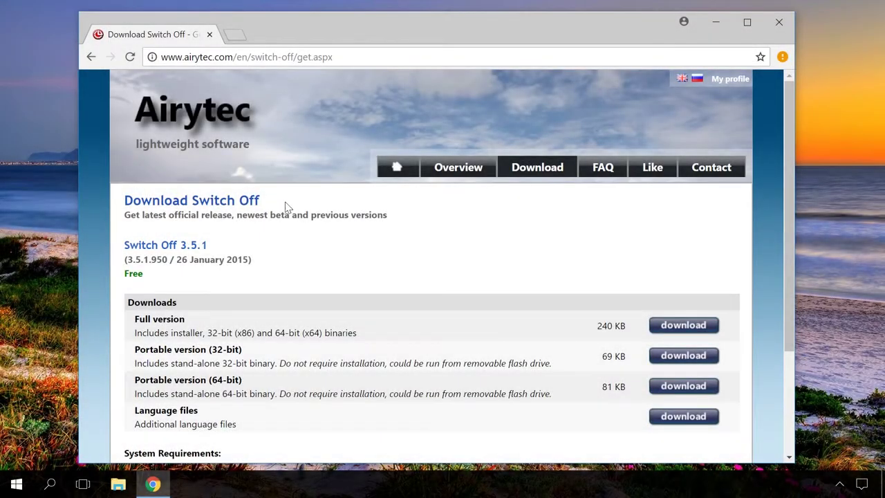
left_click_drag(269, 203, 146, 197)
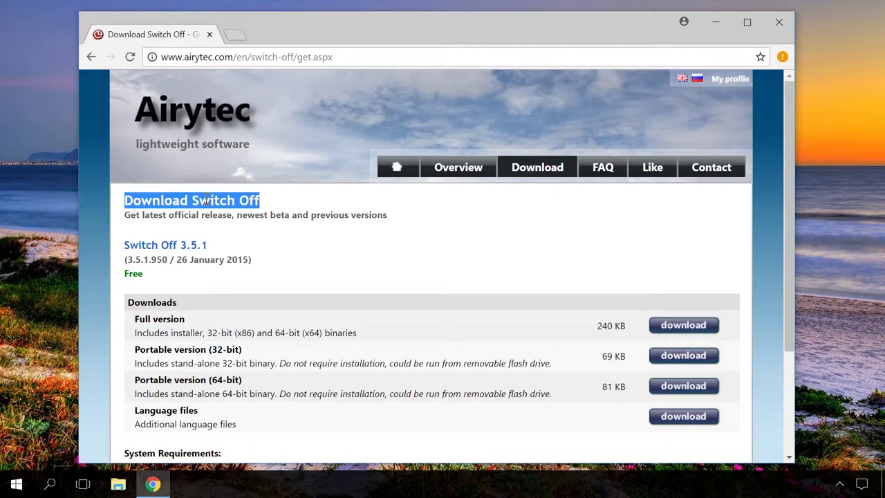
Download the swoff351.exe full-version installer from the Airytec Downloads table.
left_click(358, 225)
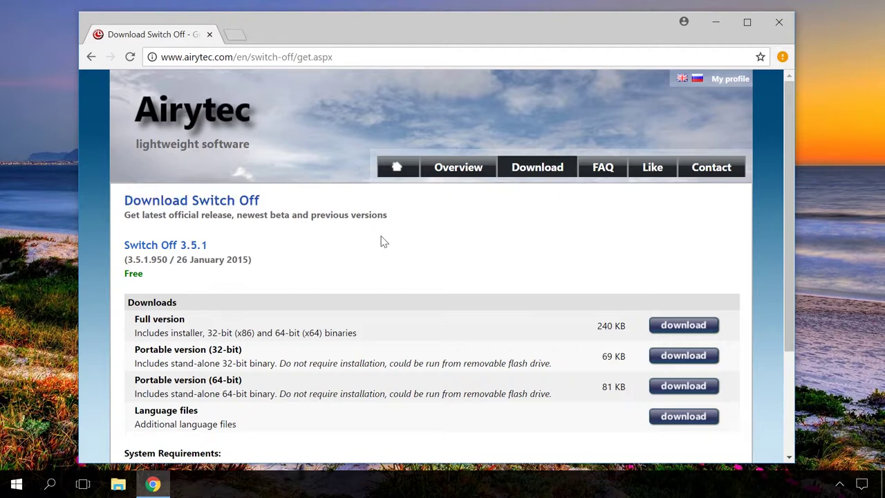
left_click(689, 327)
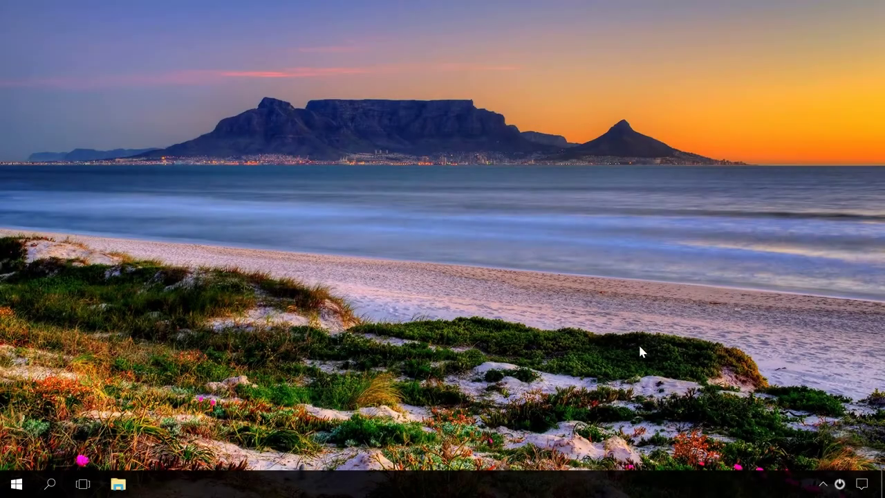
Change the Switch Off tray schedule from Countdown to Once and start editing the date's day.
left_click(841, 487)
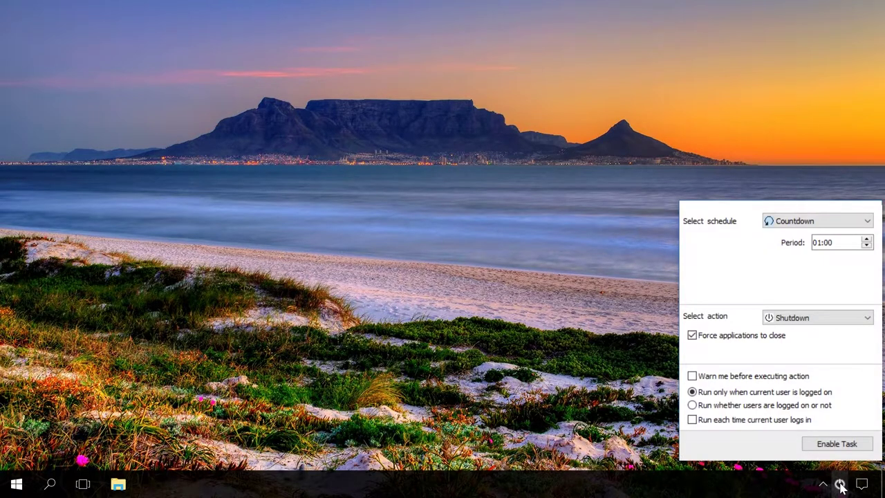
left_click(781, 222)
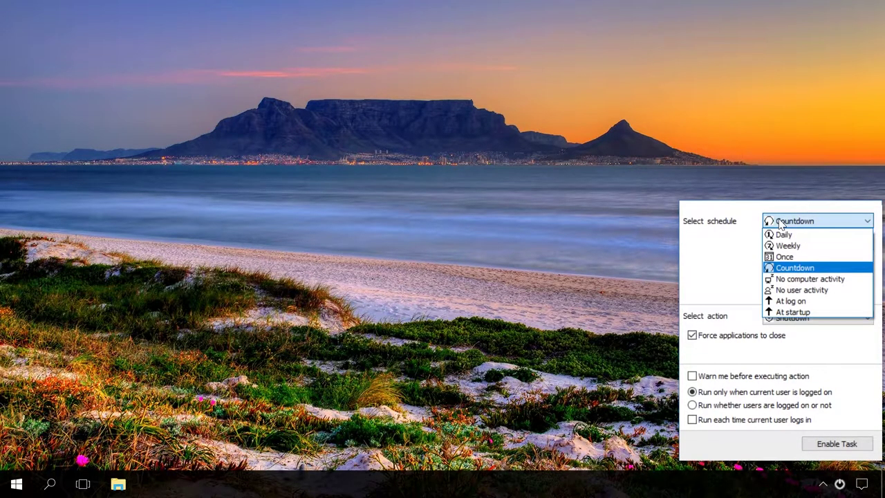
left_click(782, 258)
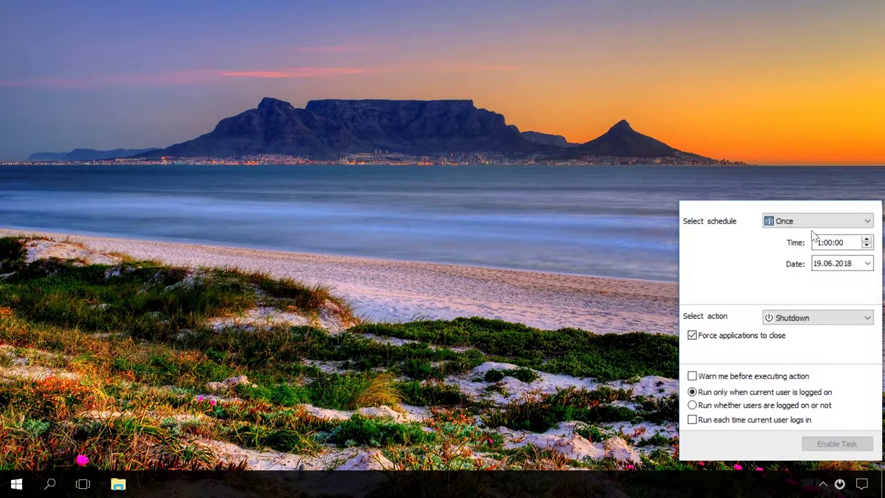
left_click(819, 264)
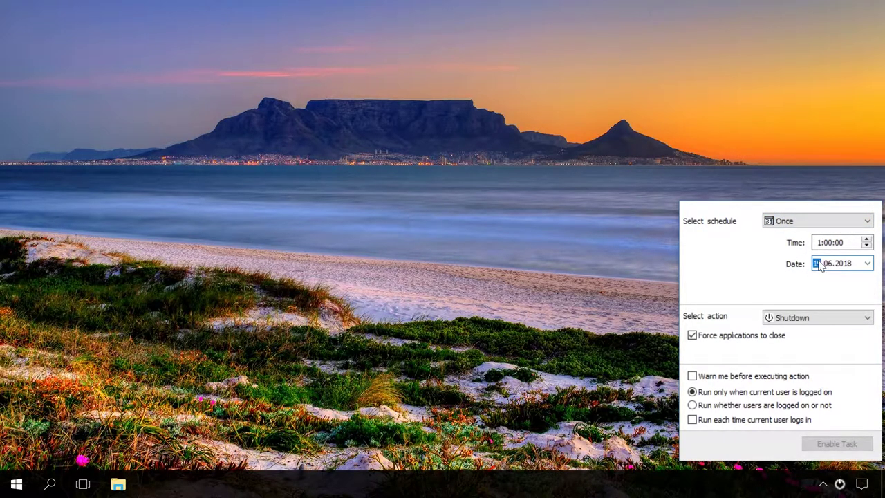